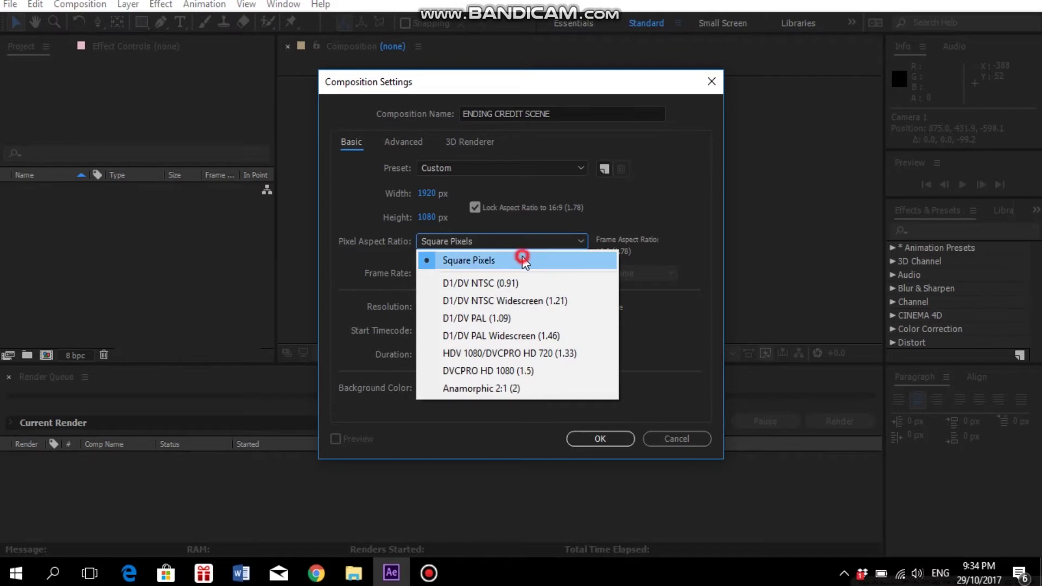
- Create the ENDING CREDIT SCENE composition with square pixels and a frame rate of 30 frames per second
click(525, 260)
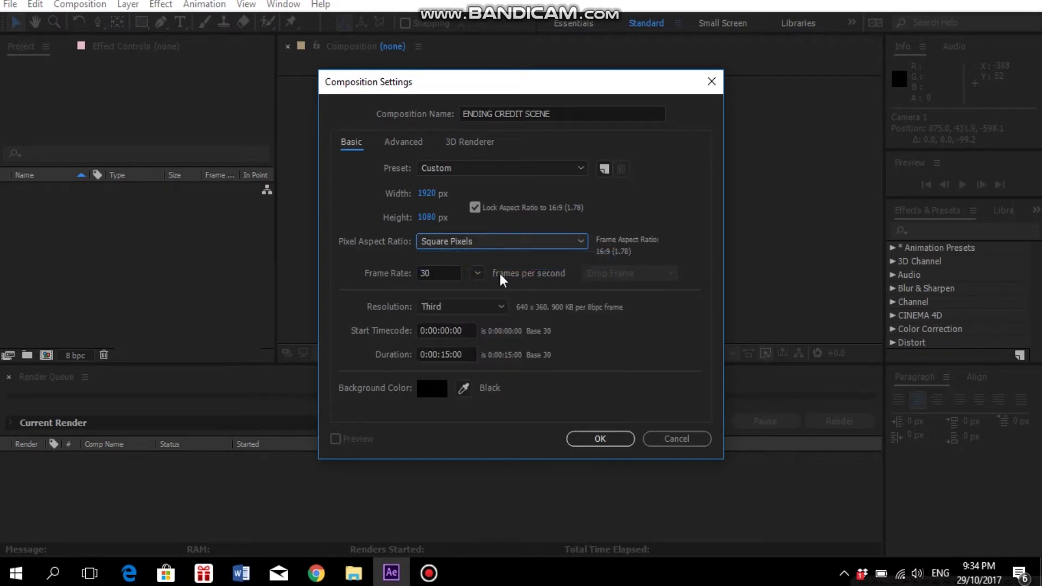
click(478, 274)
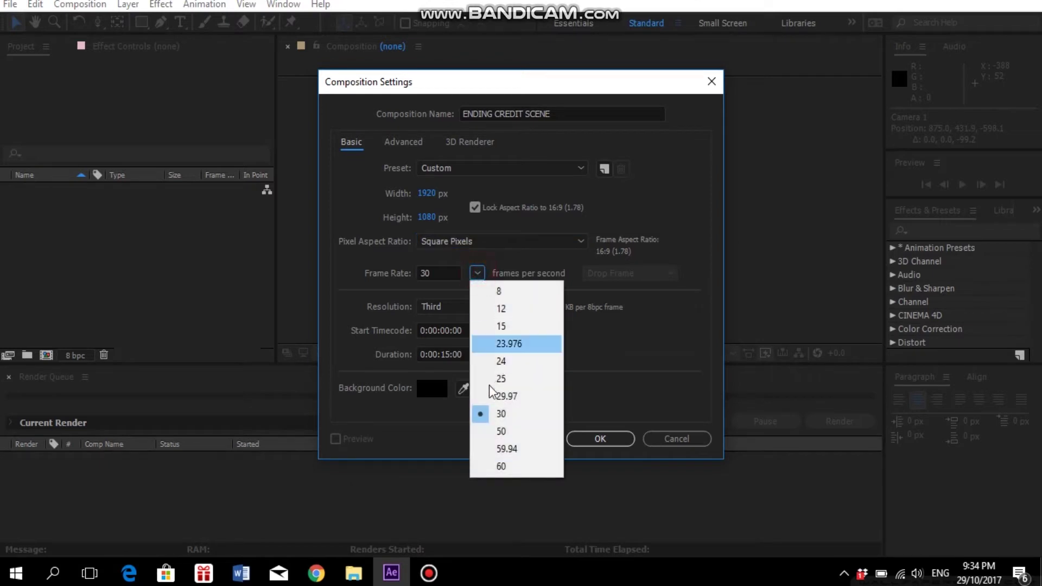
click(490, 418)
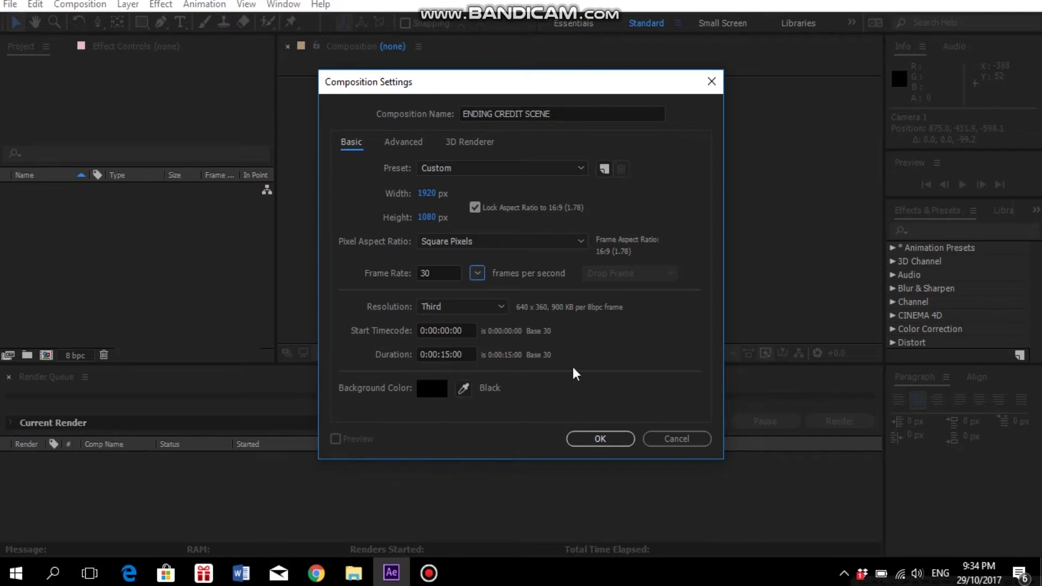
click(600, 438)
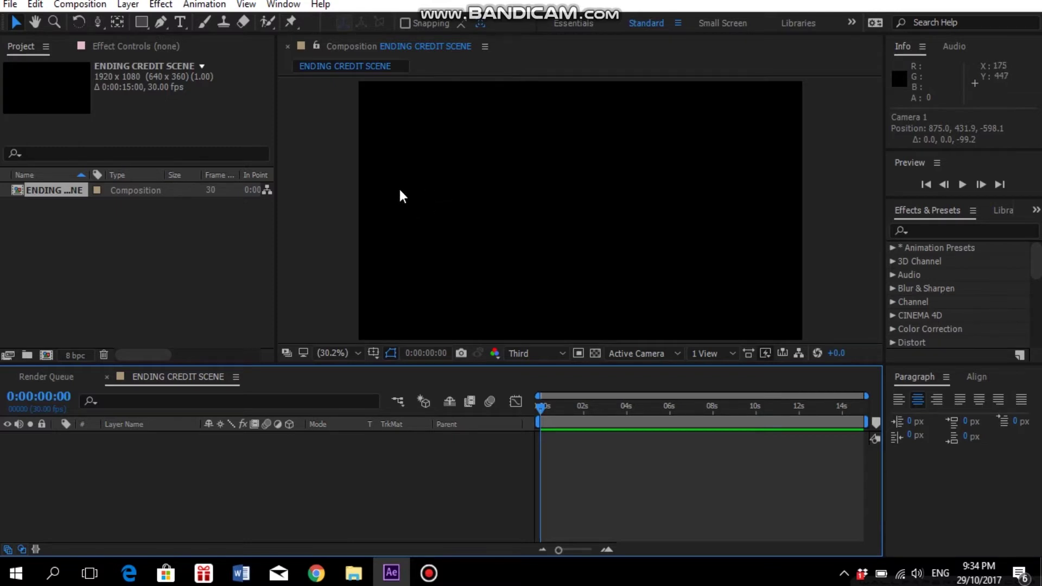
- Import the red-texture-wallpaper image from the Pics and Videos folder and add it as a layer in the composition
click(84, 247)
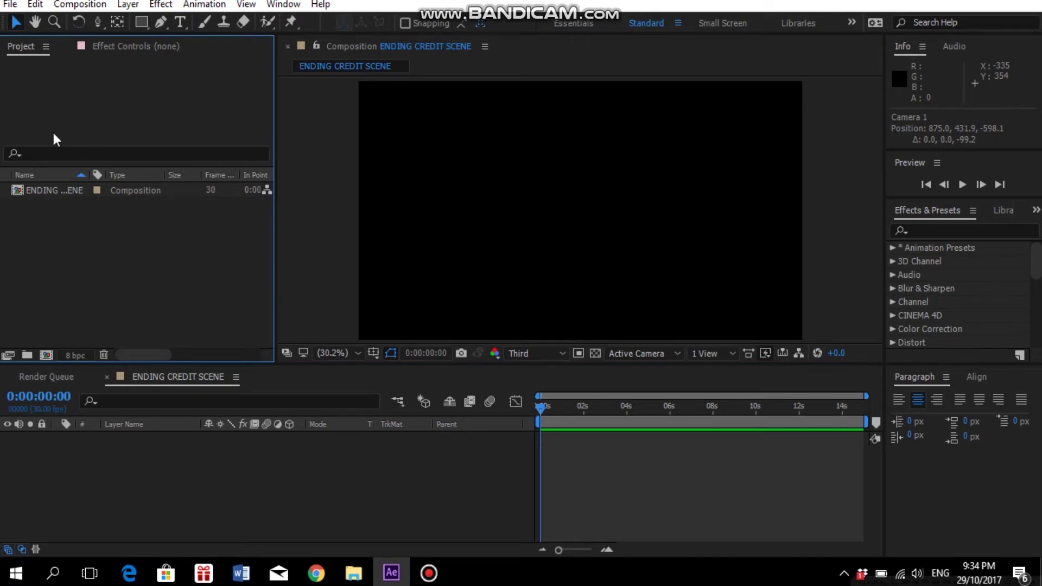
click(10, 6)
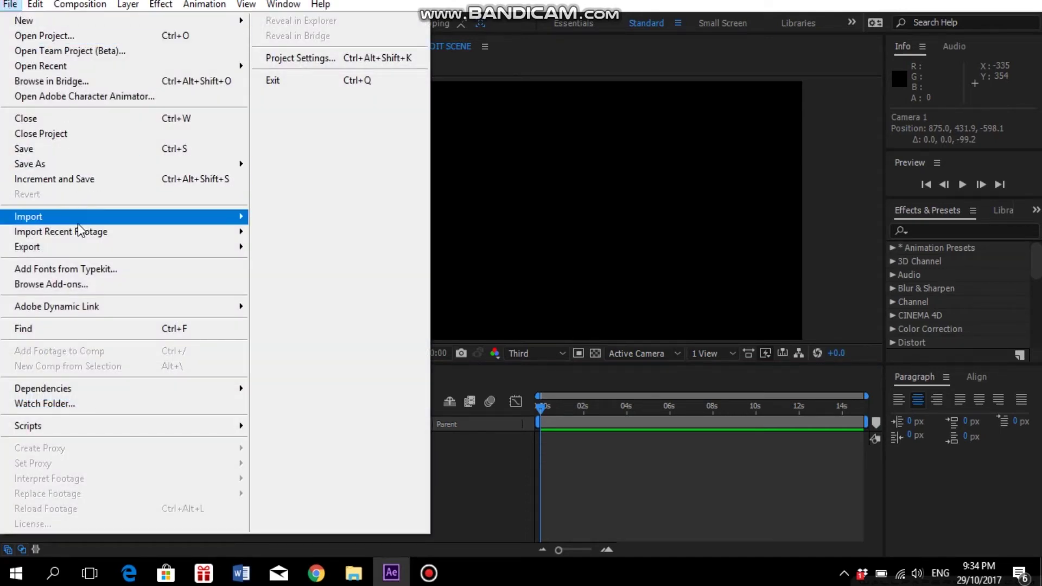
mouse_move(81, 227)
click(302, 214)
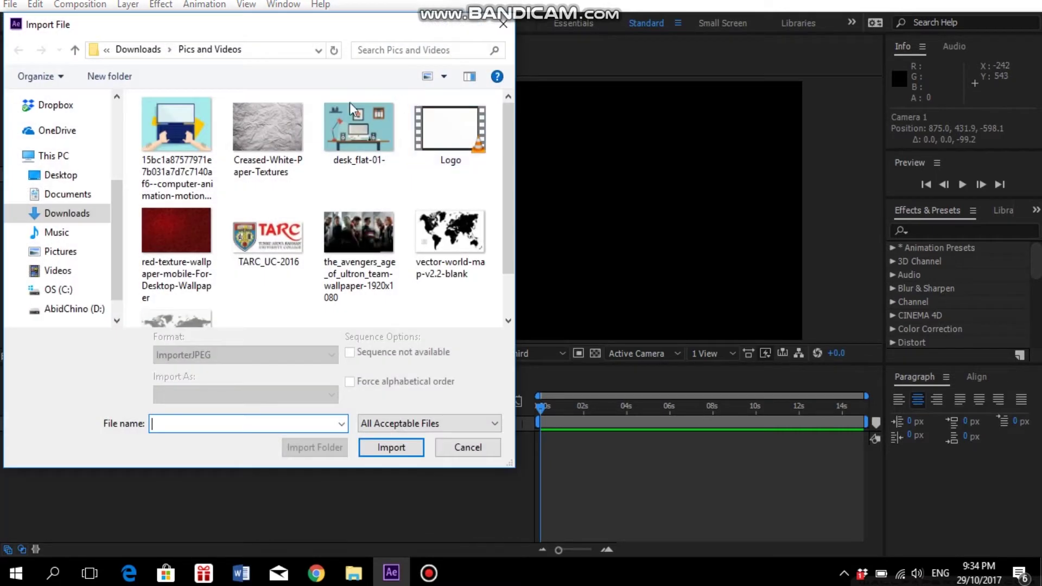
click(183, 218)
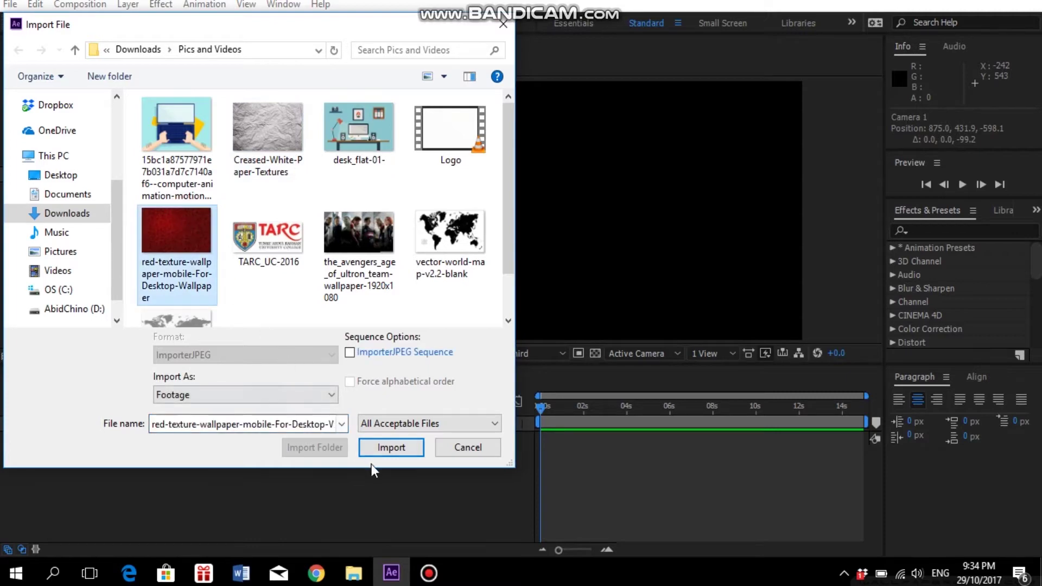
click(384, 449)
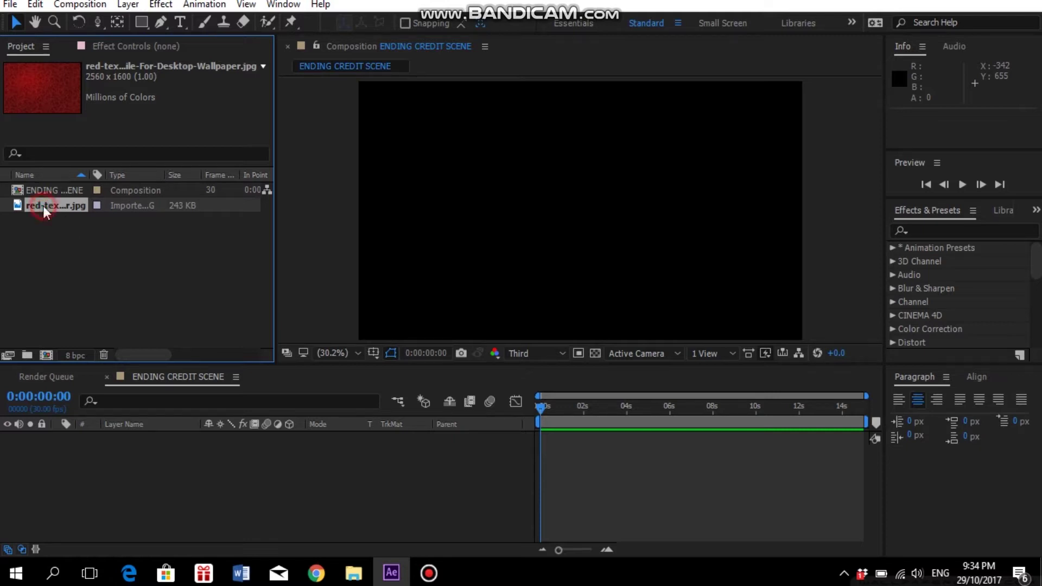
drag(43, 206, 97, 456)
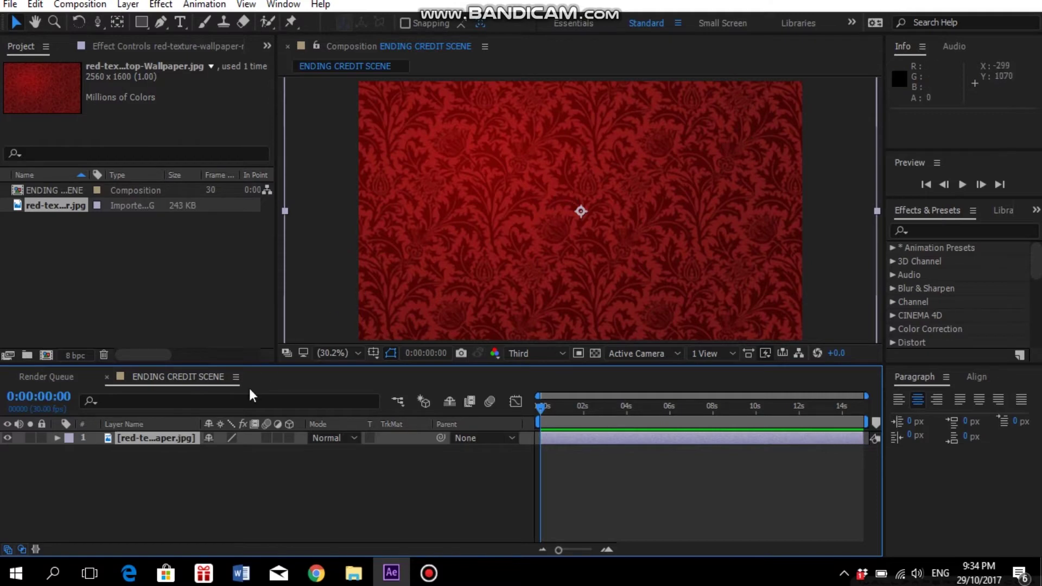
click(197, 490)
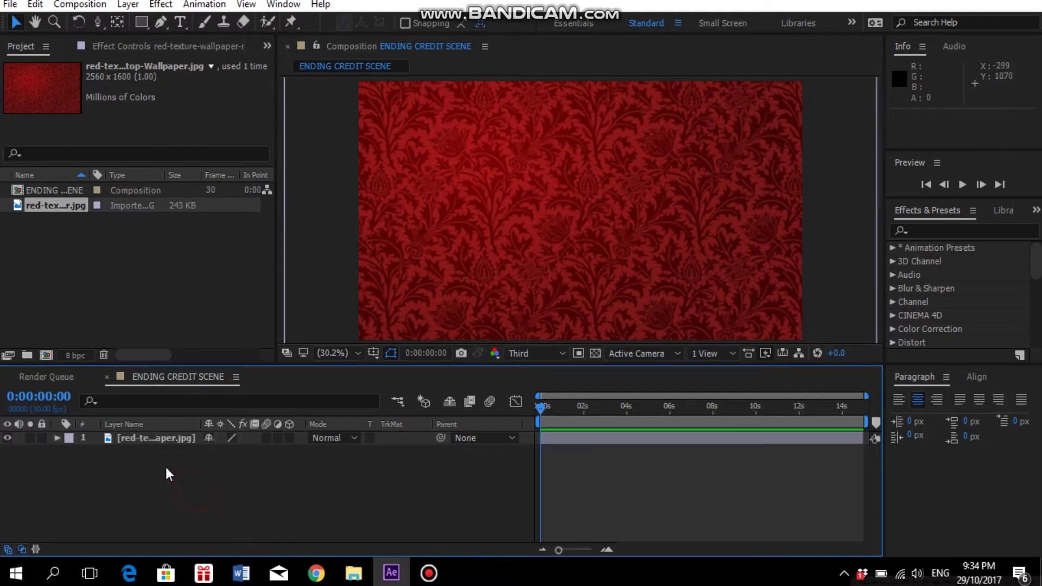
- Rename the red texture image layer as WALLPAPER
click(148, 438)
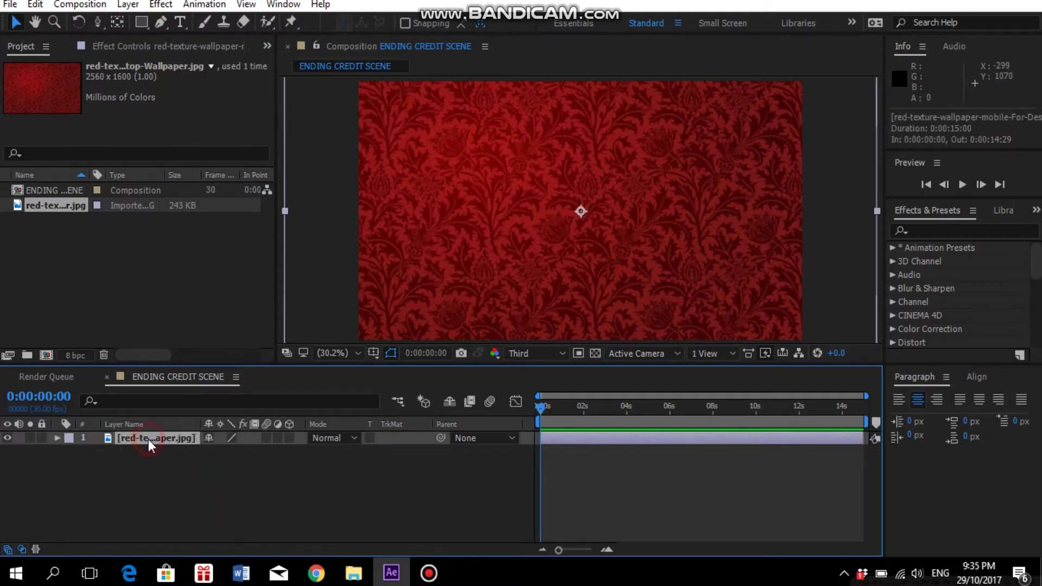
right_click(149, 438)
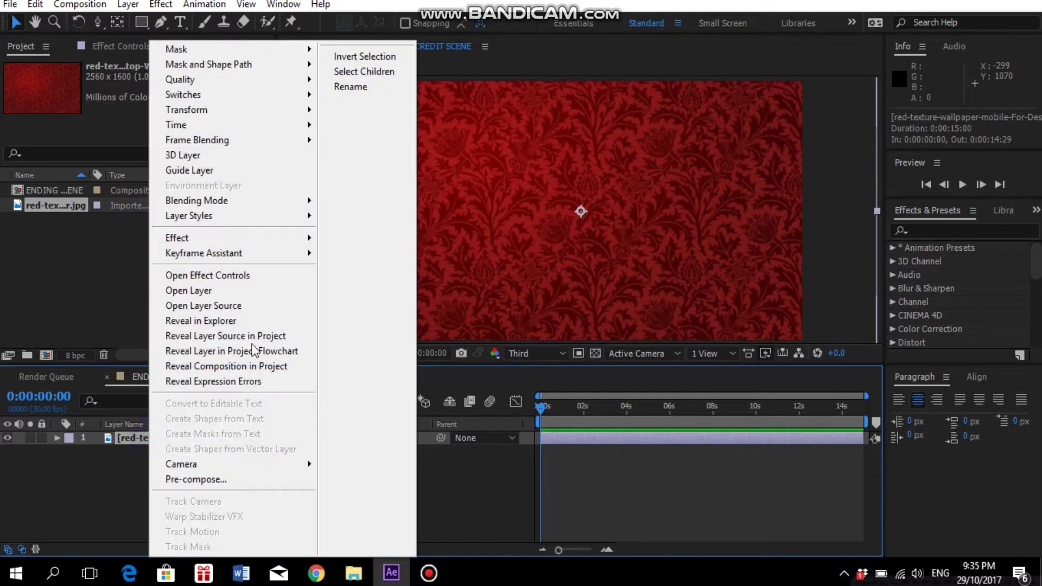
click(358, 86)
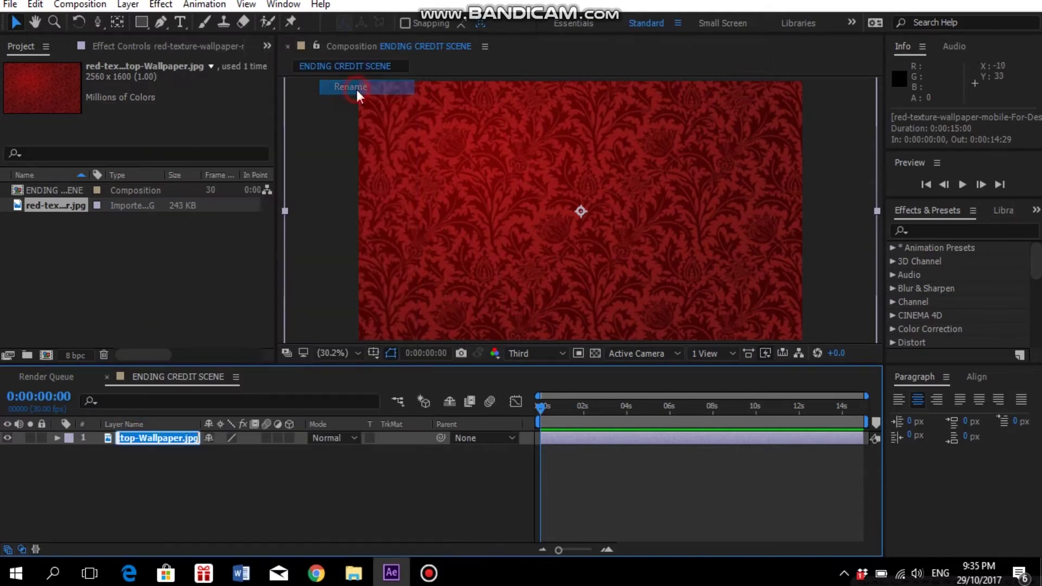
text(WALLPAPER)
key(Return)
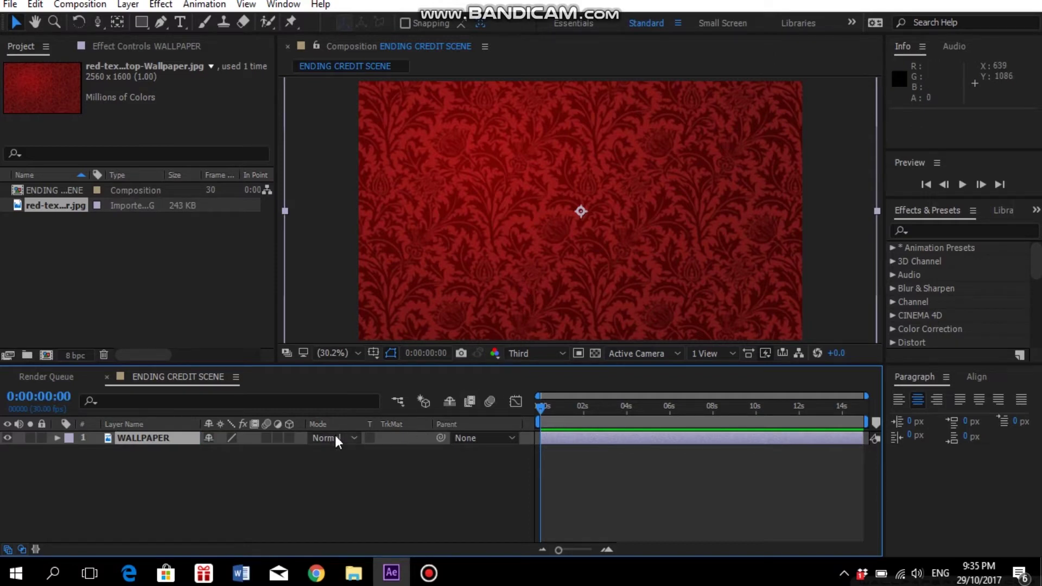
click(235, 498)
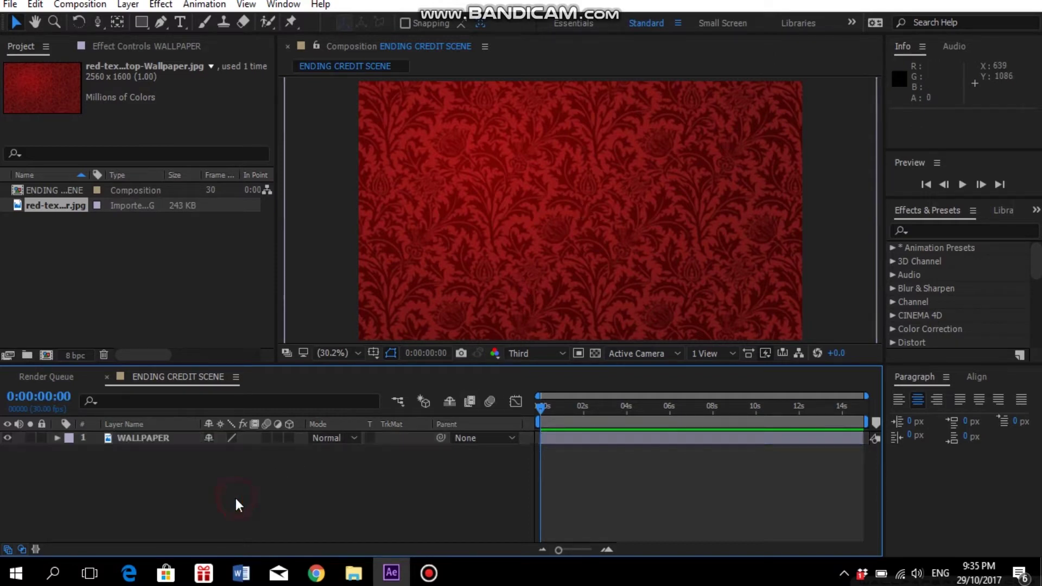
- Add a text layer reading CHINOPEDIA STUDIO on two lines over the wallpaper
click(179, 21)
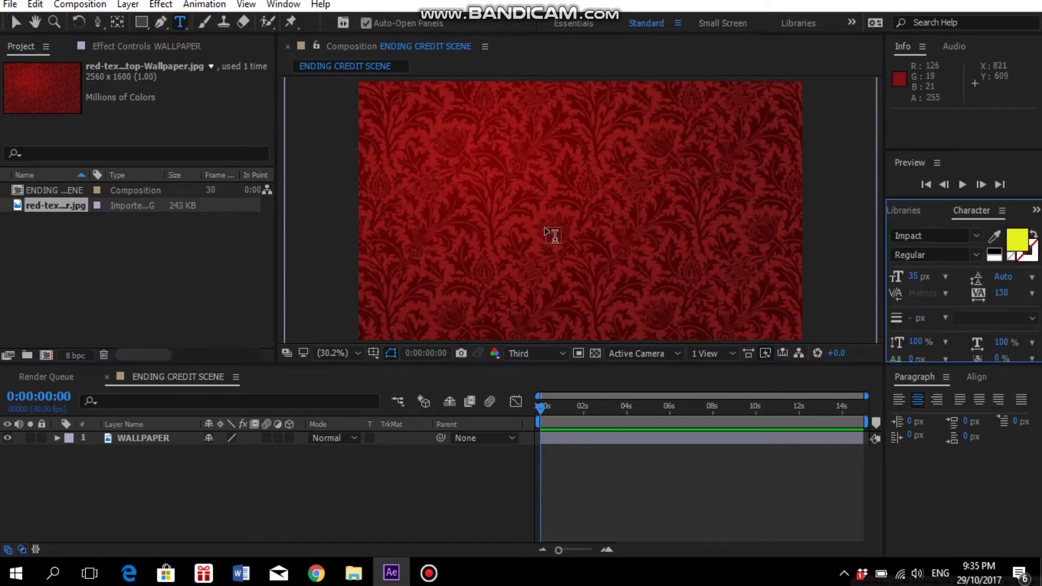
click(505, 227)
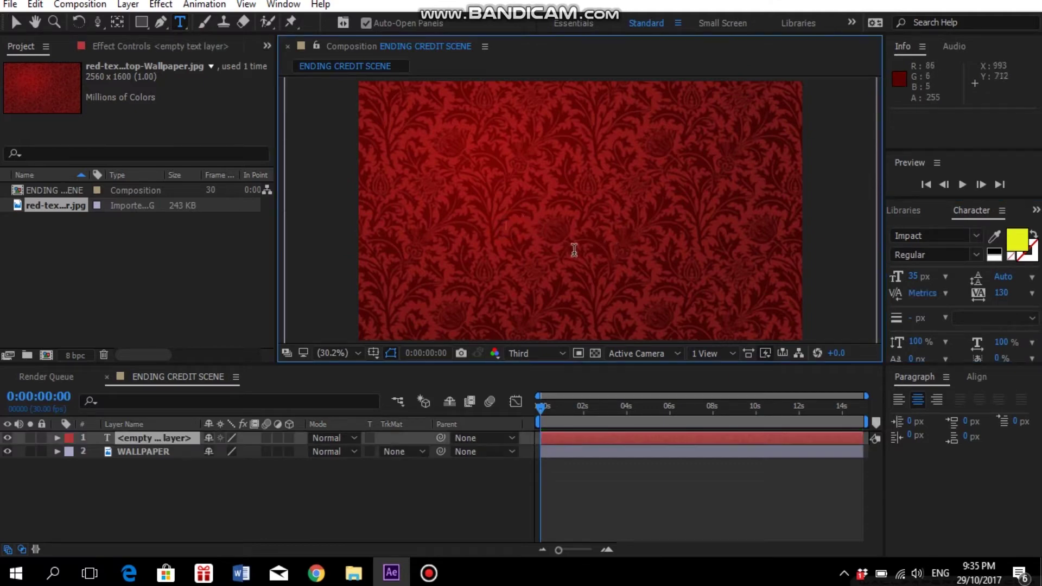
text(CHINOP)
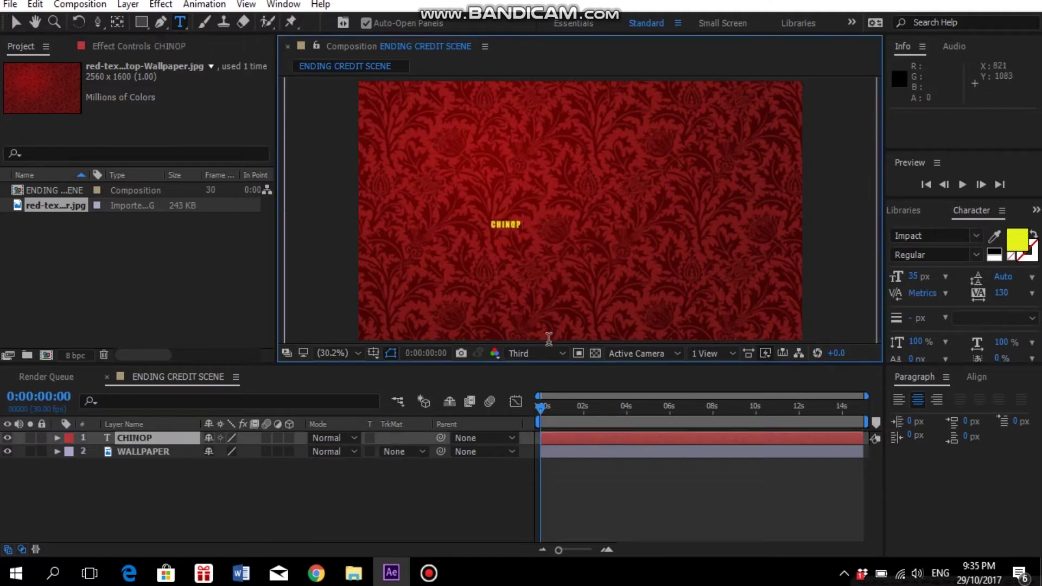
text(EDIA)
key(Return)
text(STUDIO)
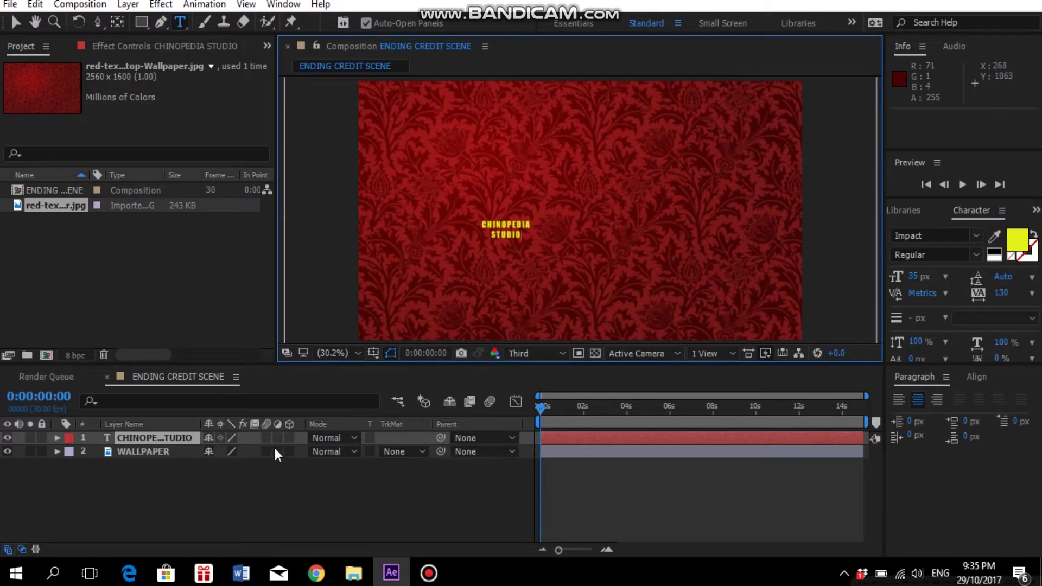
click(262, 482)
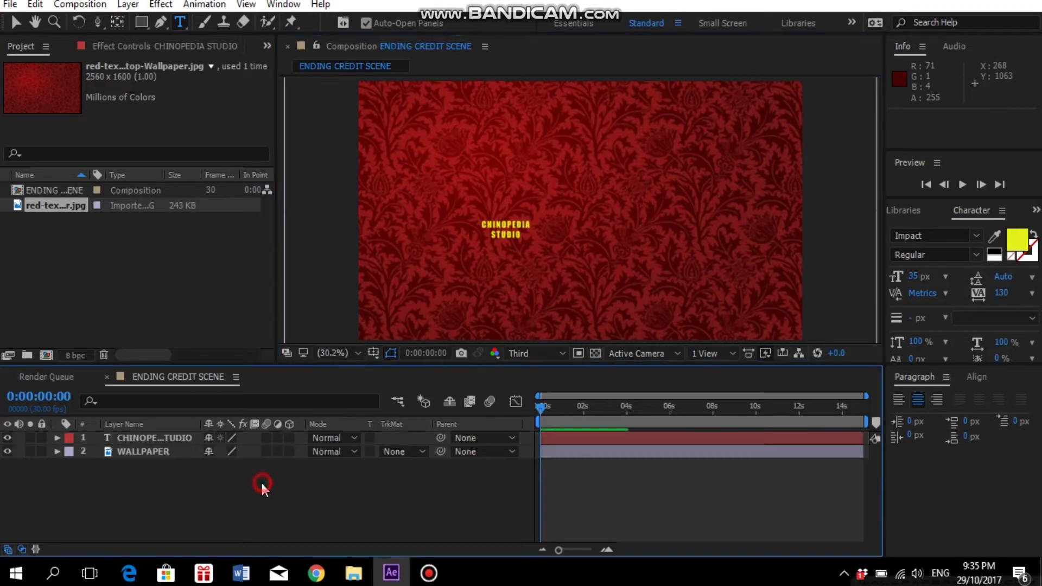
- Scale the CHINOPEDIA STUDIO text to 447% and move it near the frame's centre, at about 881, 576
click(159, 441)
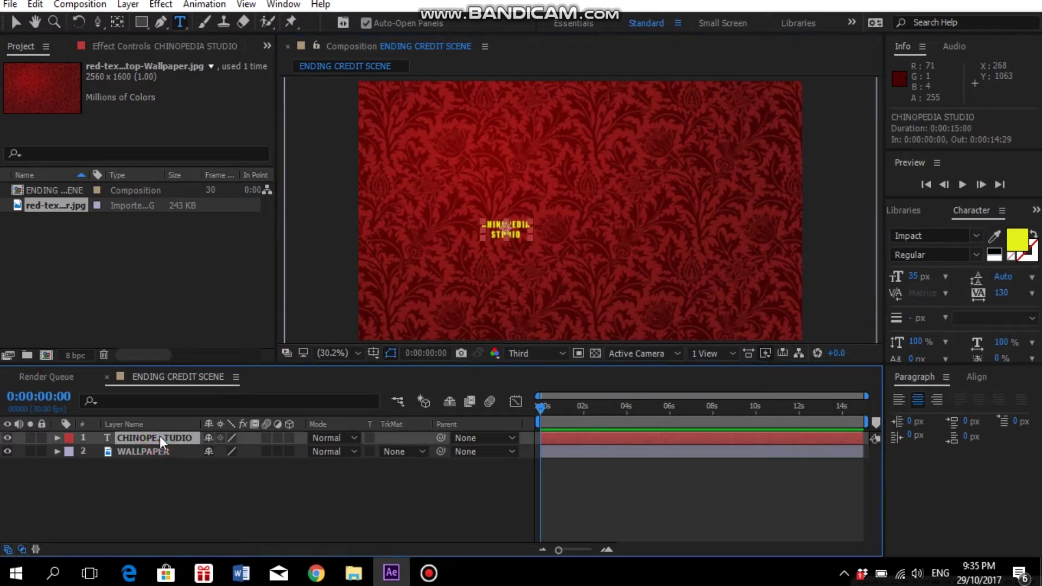
key(s)
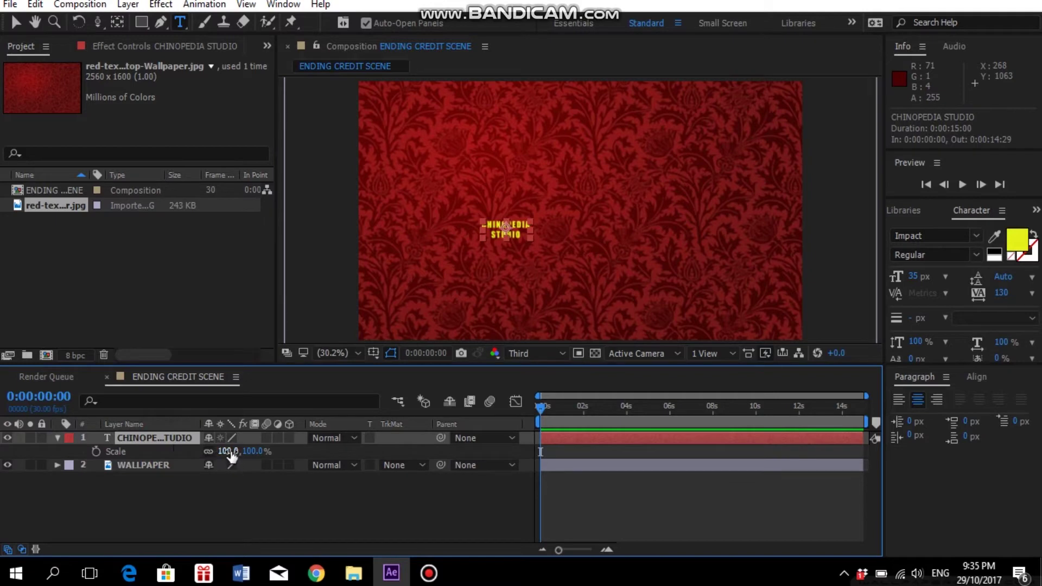
click(228, 451)
drag(227, 450, 489, 443)
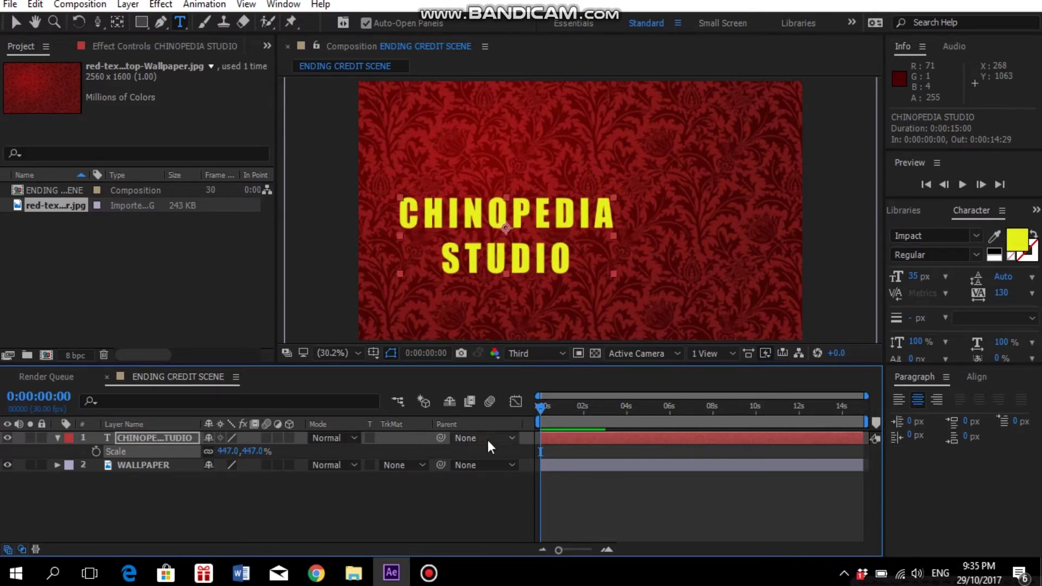
click(15, 21)
drag(553, 227, 610, 216)
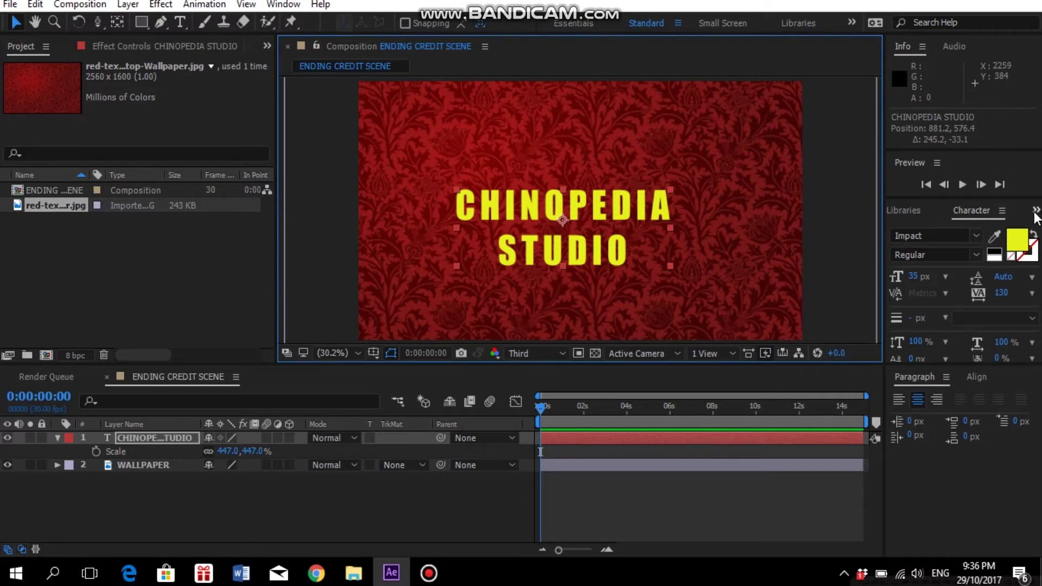
- Apply the Drop Shadow effect to the CHINOPEDIA STUDIO text layer and set its shadow distance to 35
click(1035, 212)
click(982, 234)
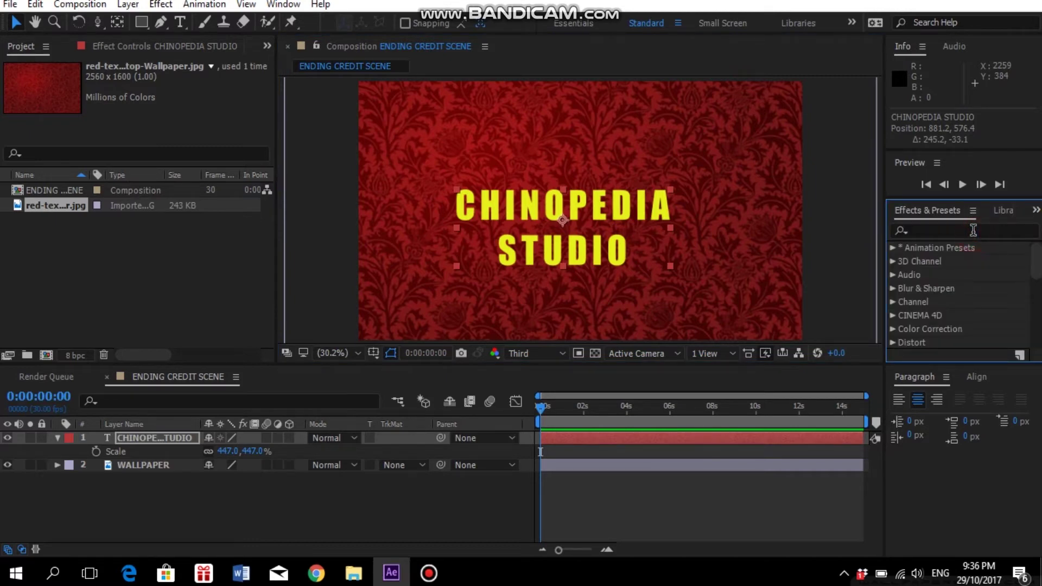
click(974, 231)
text(drop sha)
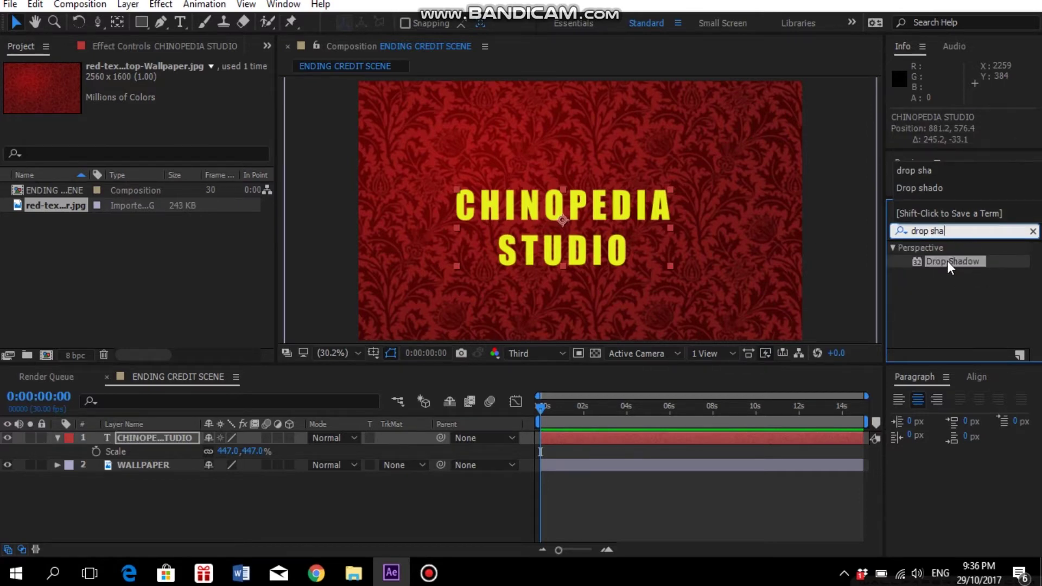
drag(940, 263, 151, 439)
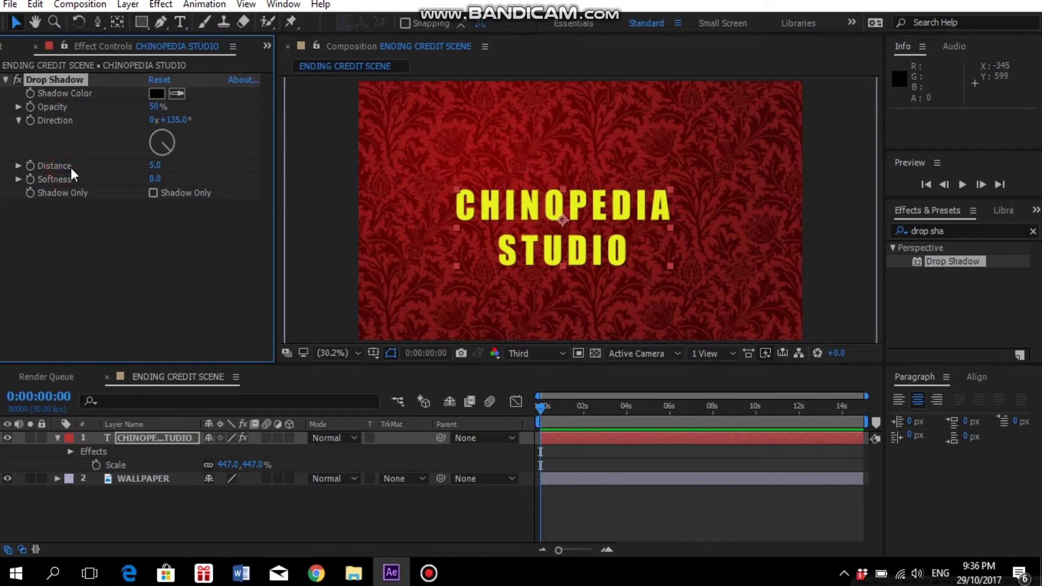
drag(153, 165, 180, 166)
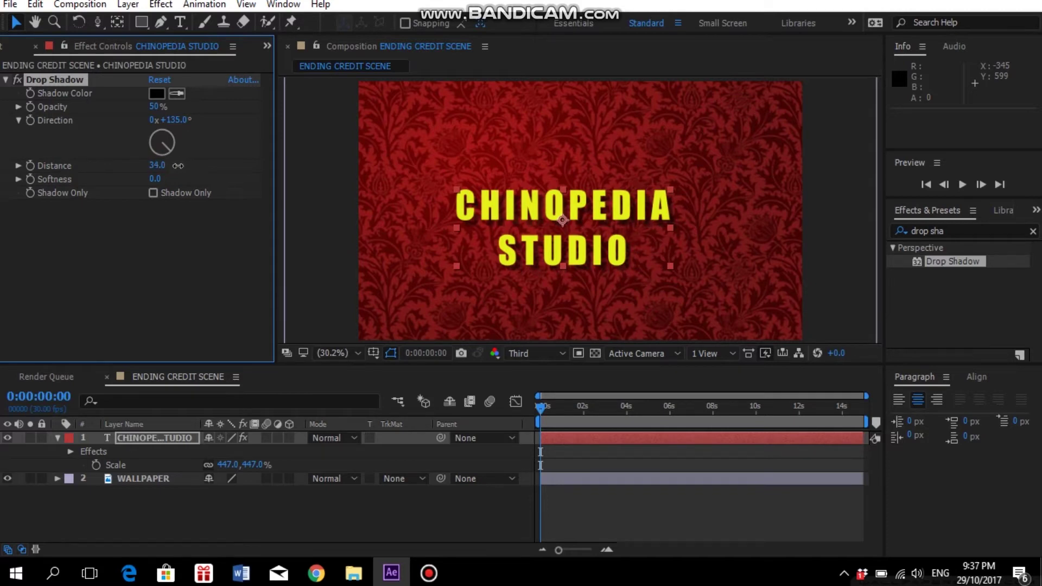
click(186, 284)
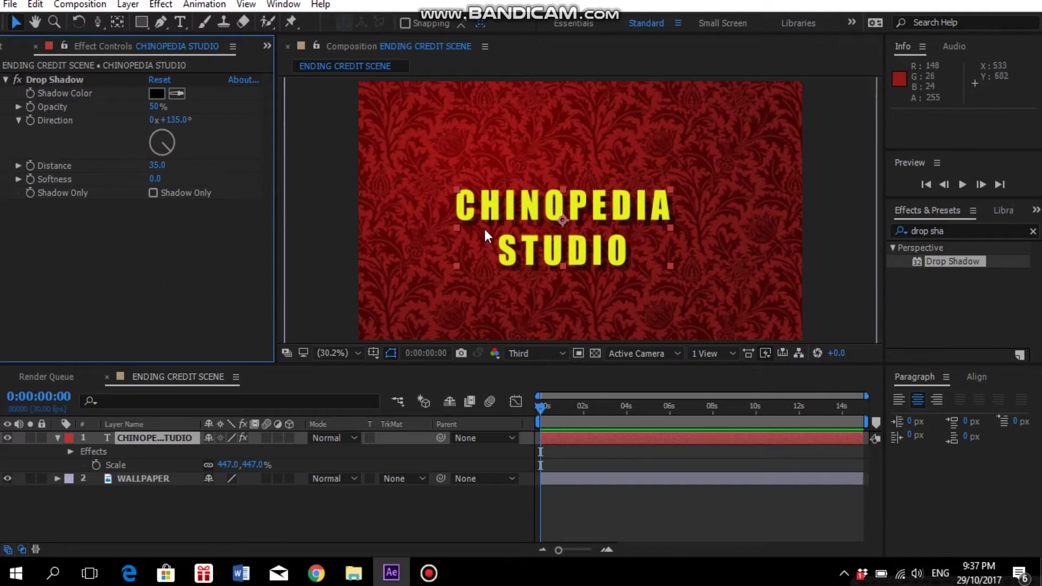
- Scale the CHINOPEDIA STUDIO text to 138% and move it to the frame's upper-left corner, at about 311, 159
click(56, 437)
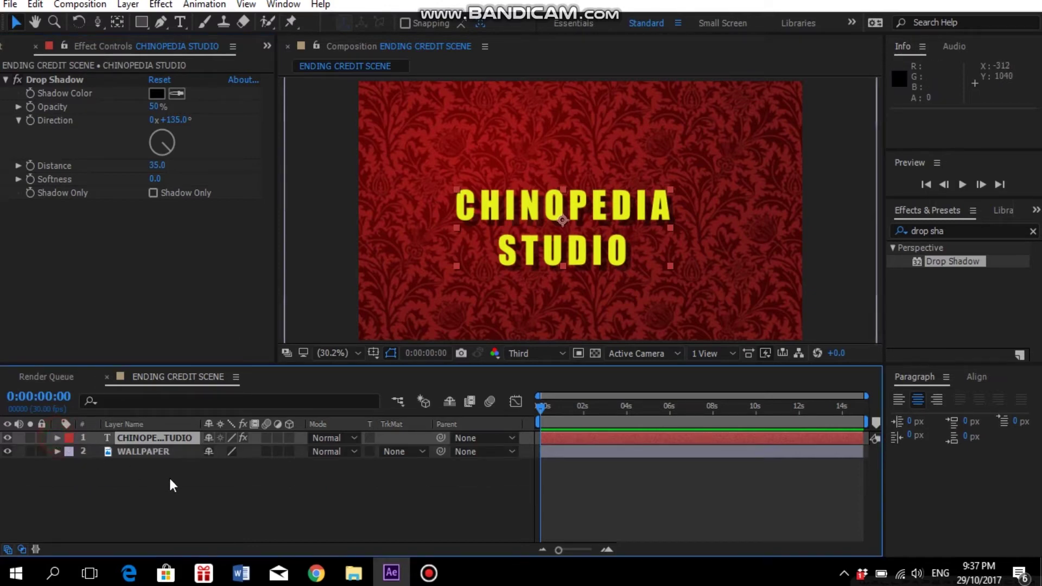
key(s)
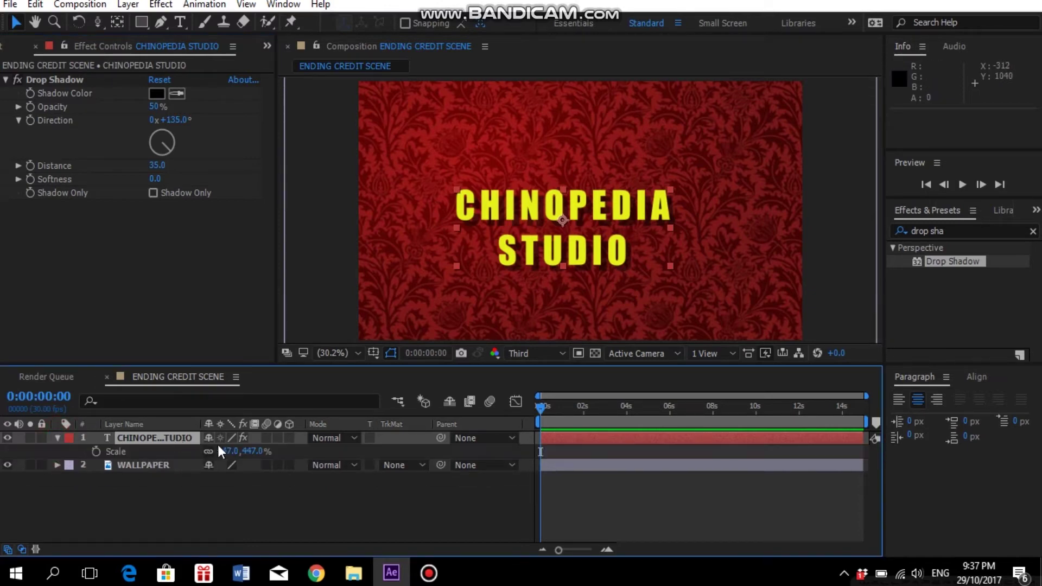
click(227, 451)
drag(227, 450, 38, 495)
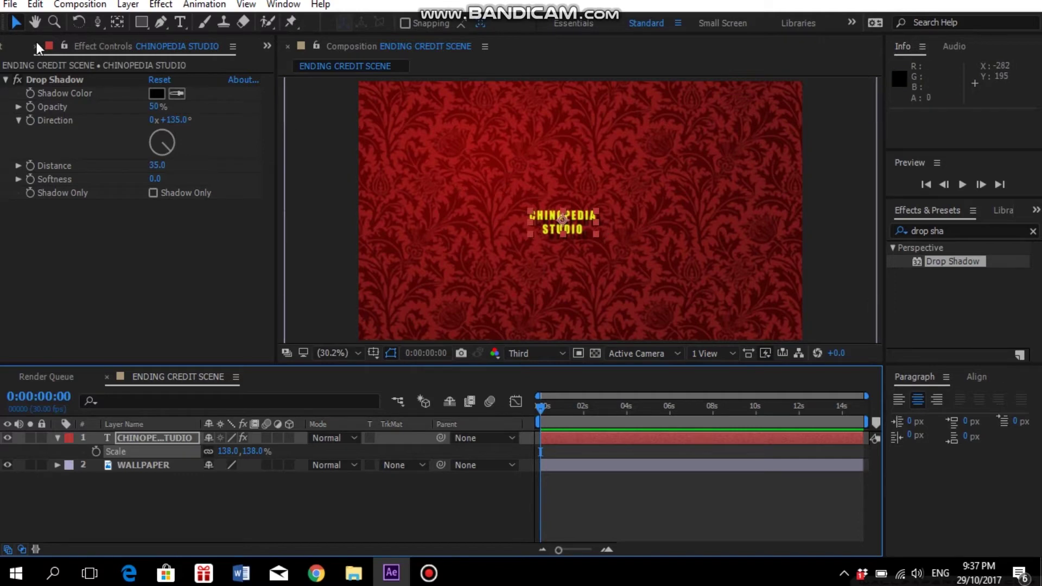
click(17, 22)
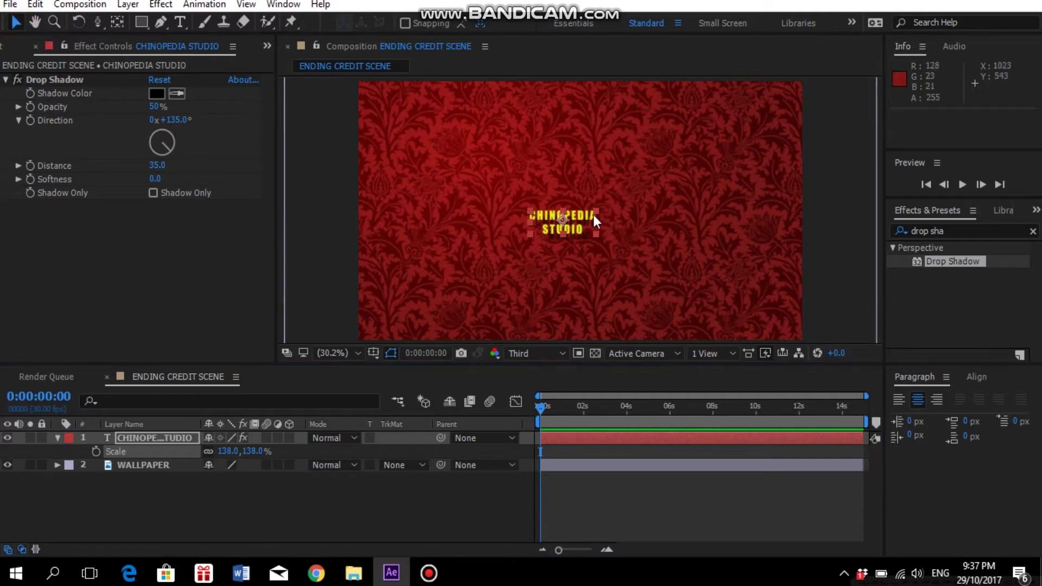
drag(575, 225, 443, 129)
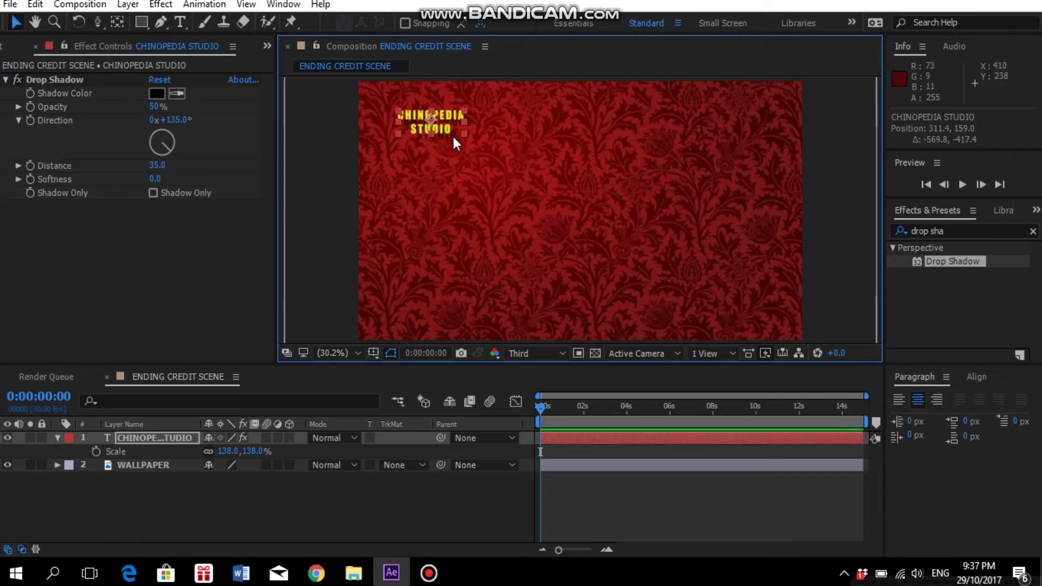
- Nudge the CHINOPEDIA STUDIO text to about 318, 169 and collapse its layer properties
drag(446, 126, 448, 128)
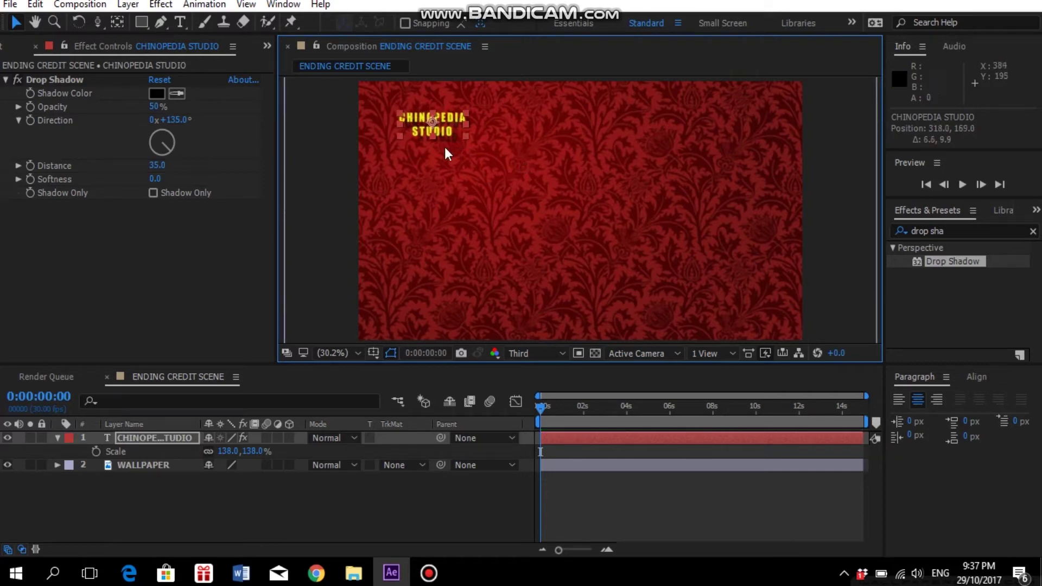
click(217, 503)
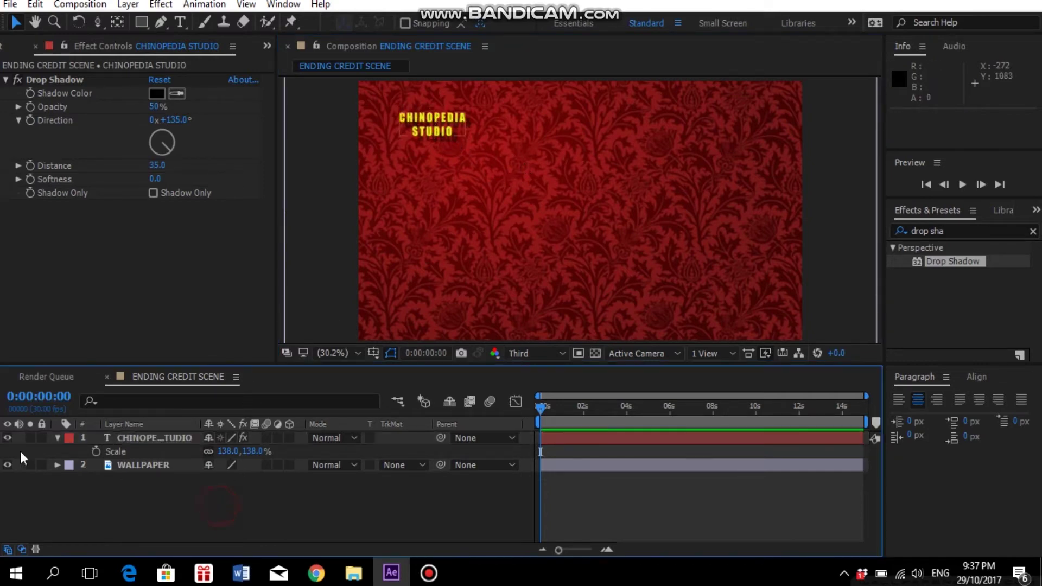
click(54, 436)
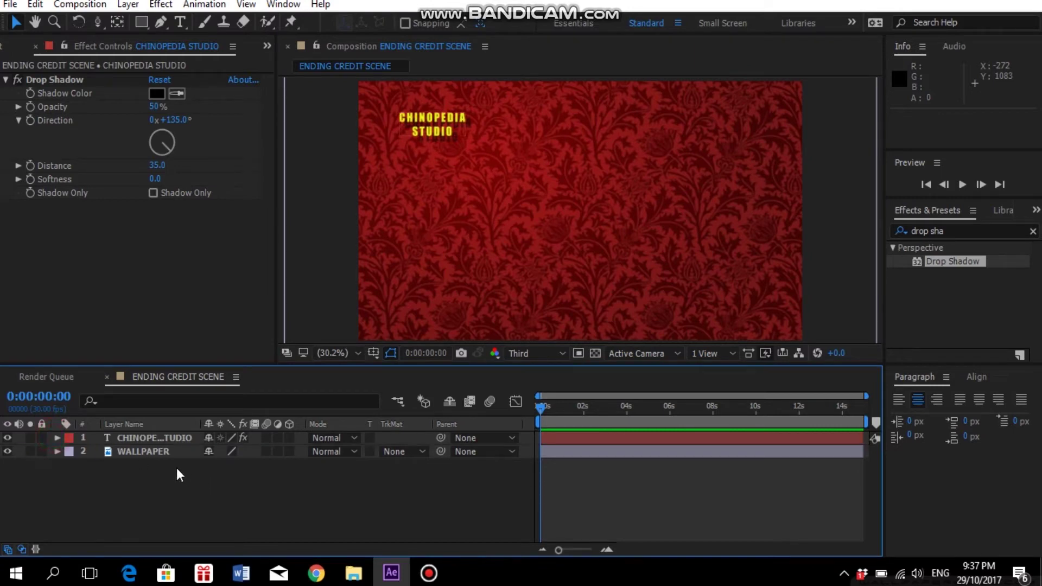
- Duplicate the CHINOPEDIA STUDIO text layer and move the copy above the frame's centre, at about 924, 401
click(165, 437)
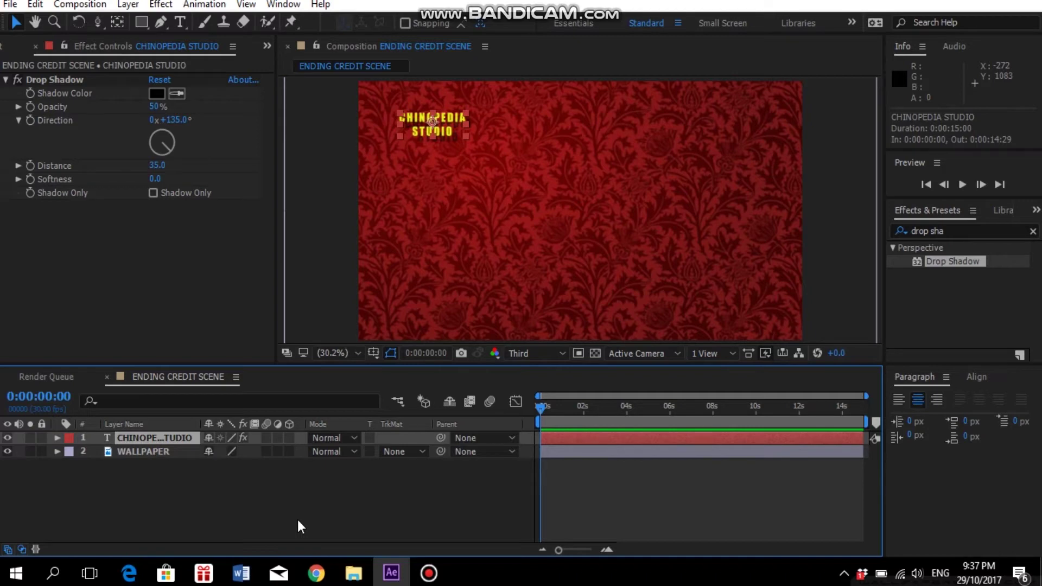
key(ctrl+d)
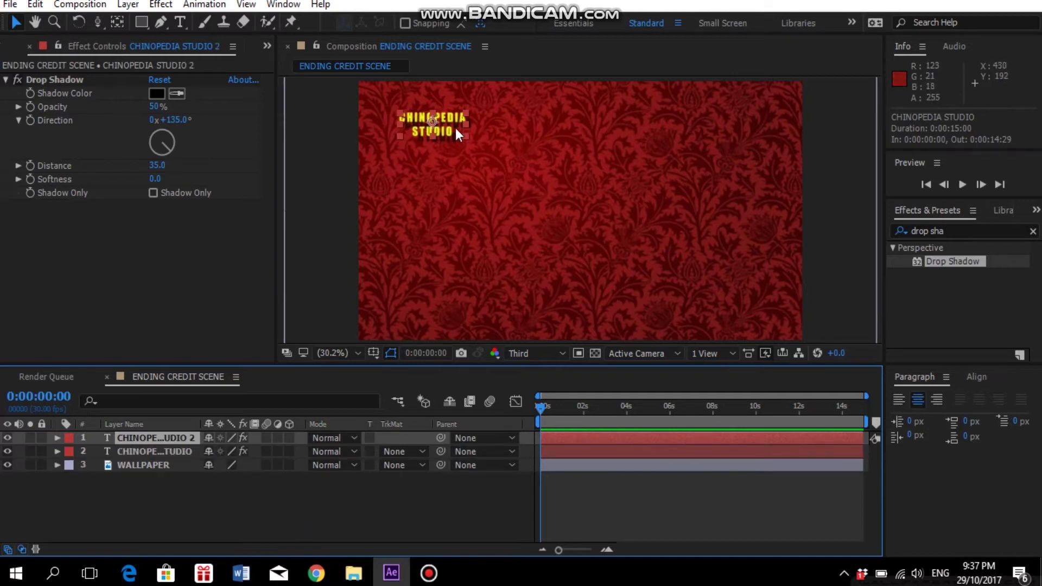
drag(458, 131, 587, 186)
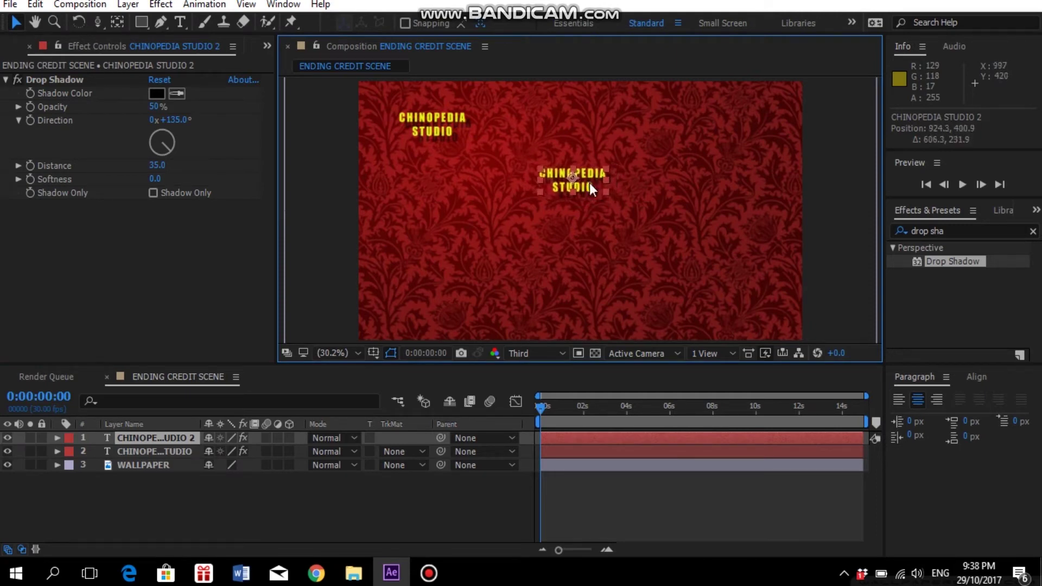
- Replace the duplicated title's text with WEEK 1 - on the first line and ENDING CREDIT SCENE on the second
click(181, 23)
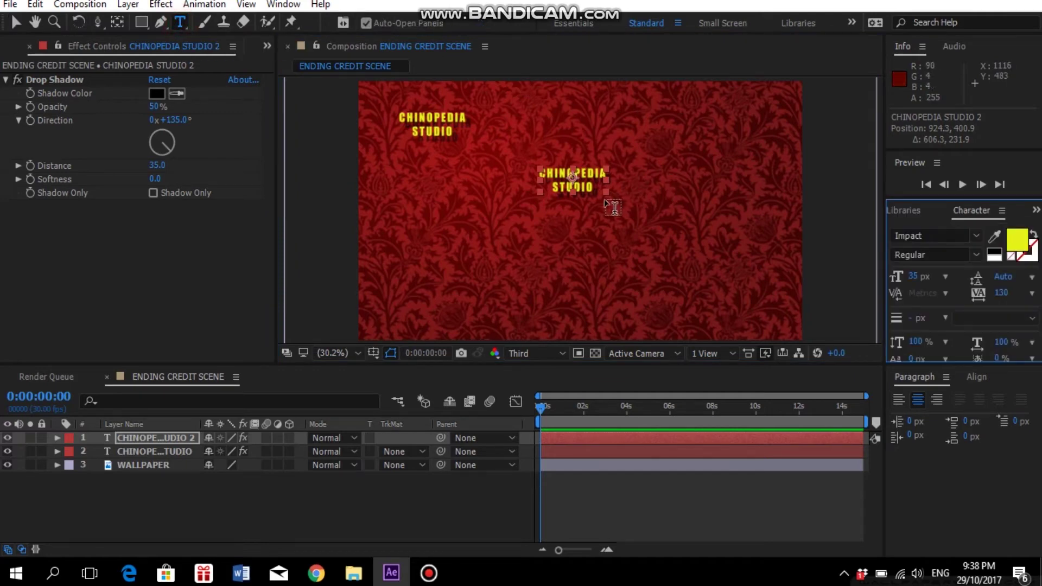
click(588, 186)
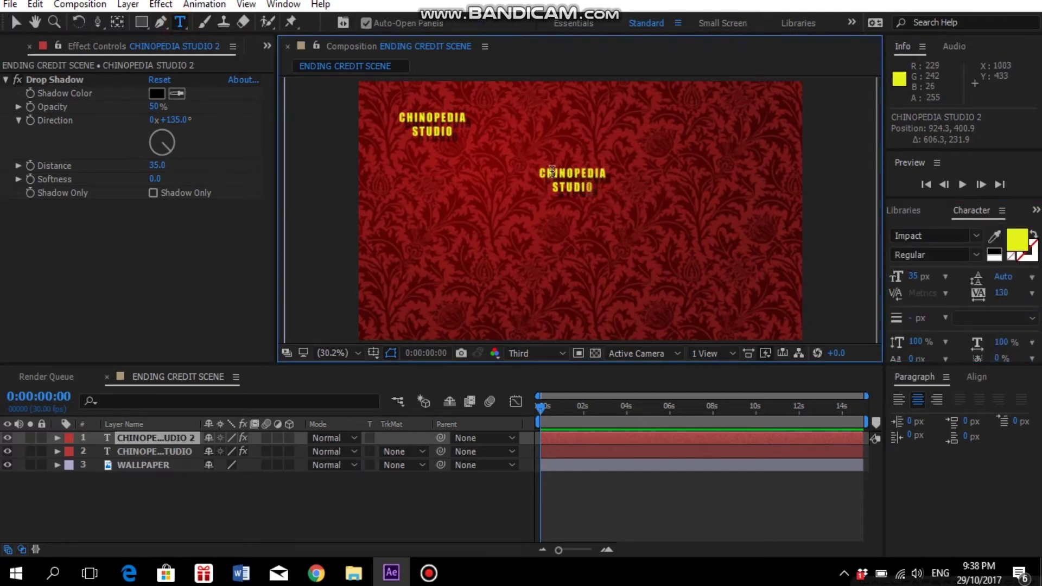
key(BackSpace)
key(BackSpace)
key(BackSpace)
key(BackSpace)
key(BackSpace)
key(BackSpace)
key(BackSpace)
key(BackSpace)
key(BackSpace)
key(BackSpace)
key(BackSpace)
key(BackSpace)
key(BackSpace)
key(BackSpace)
key(BackSpace)
key(BackSpace)
key(BackSpace)
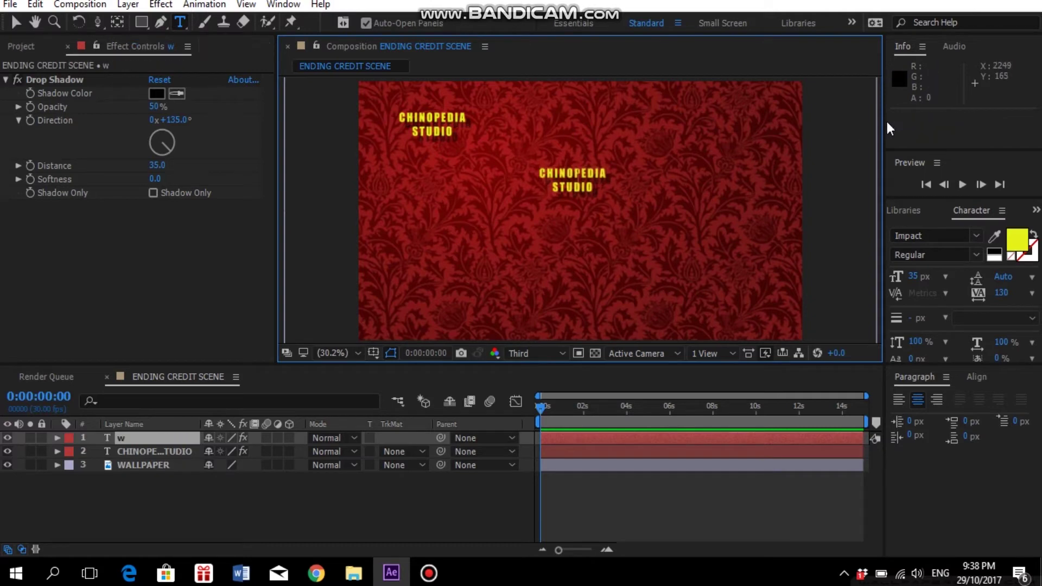
text(WEEK)
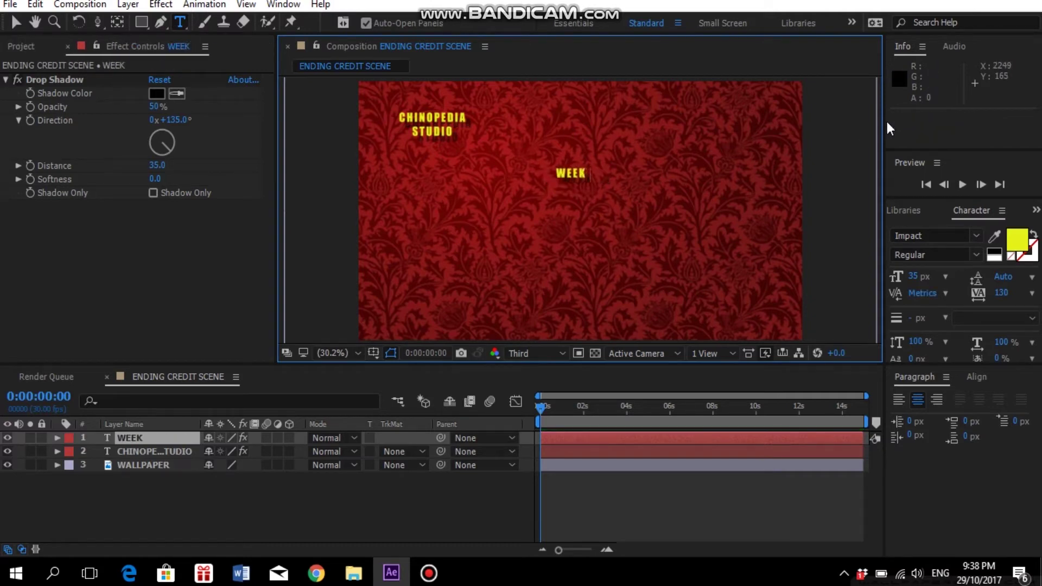
text( 1 - ENDING)
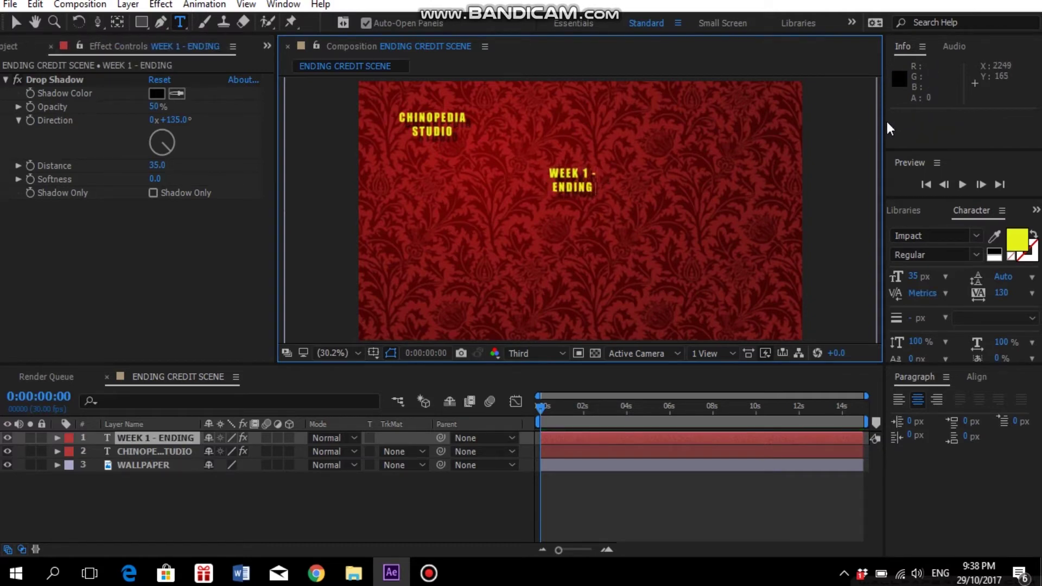
text( CREDIT SCENE)
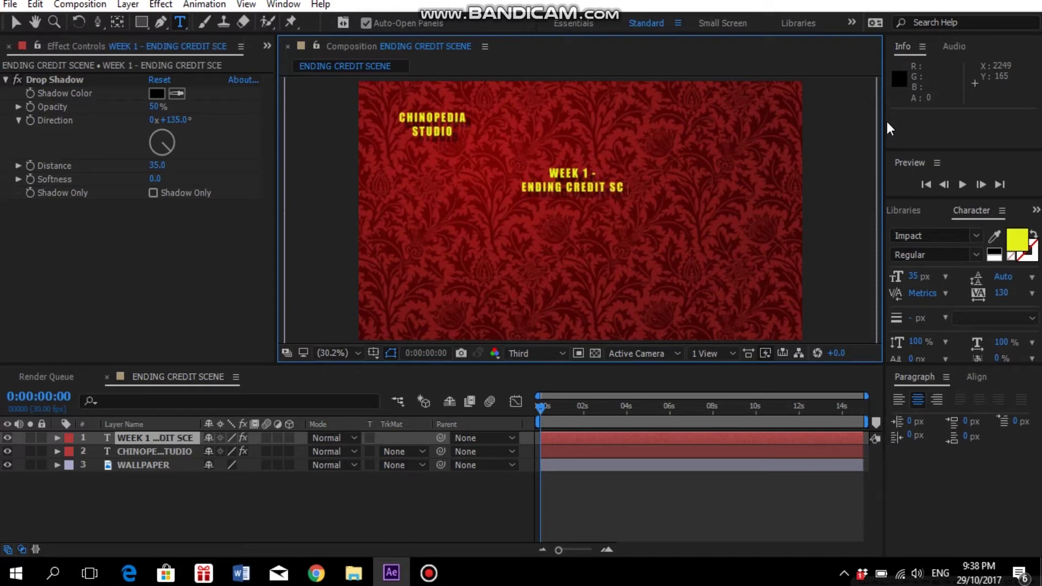
click(320, 529)
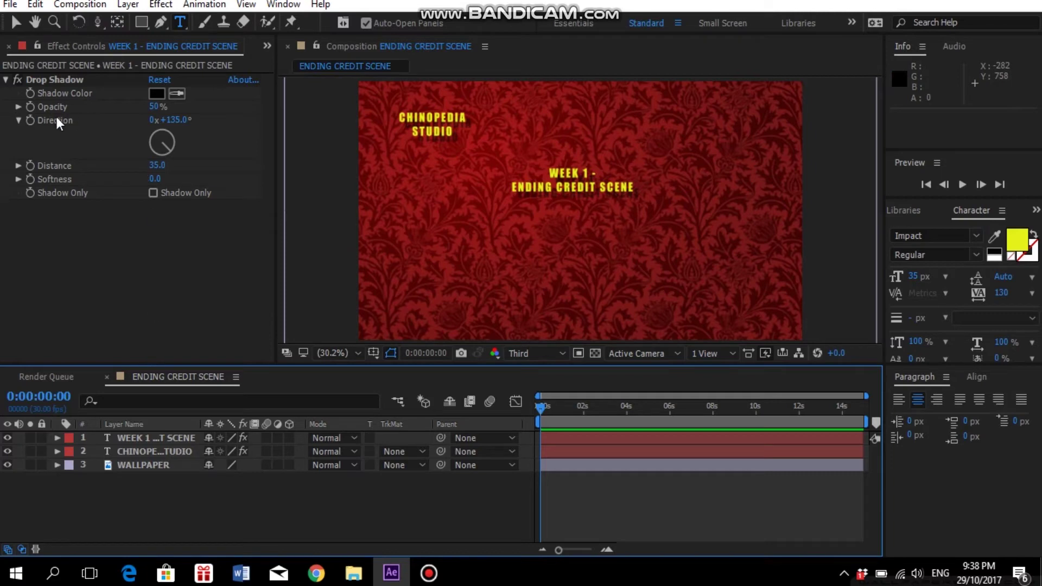
click(13, 24)
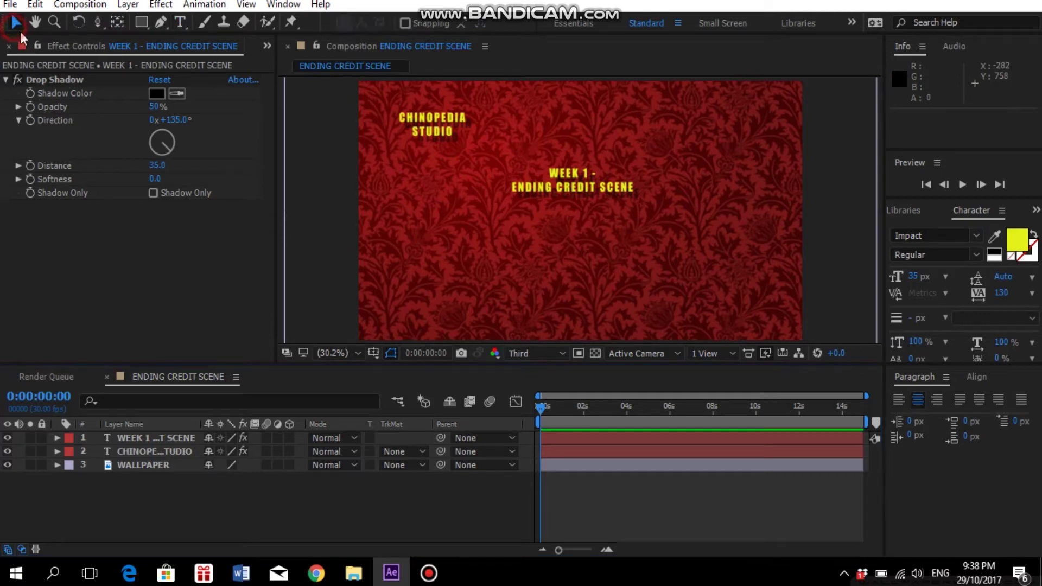
- Duplicate the WEEK 1 - ENDING CREDIT SCENE layer and move the copy toward the frame's lower-right corner, at about 1451, 785
click(133, 438)
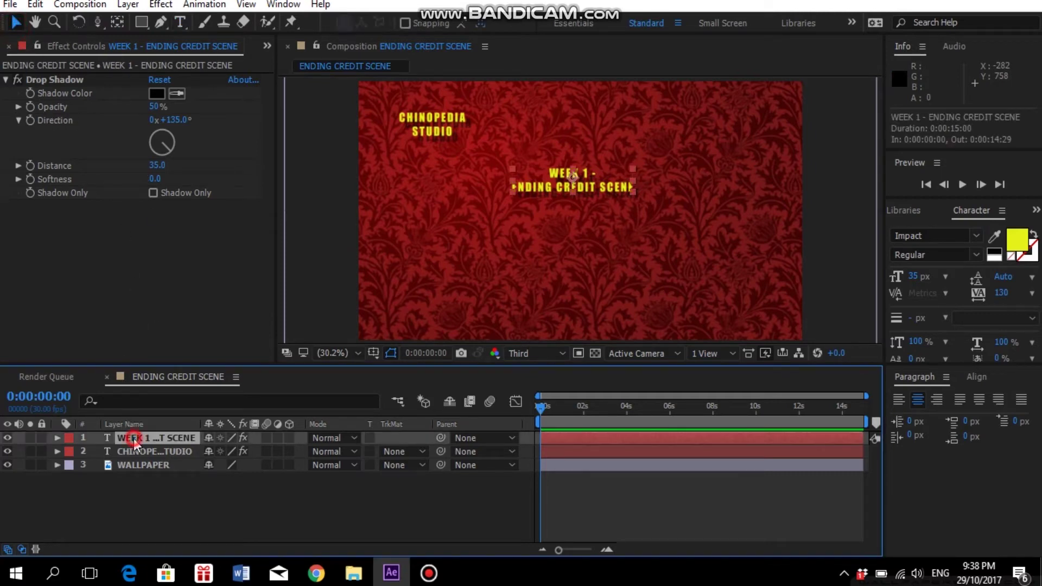
key(ctrl+d)
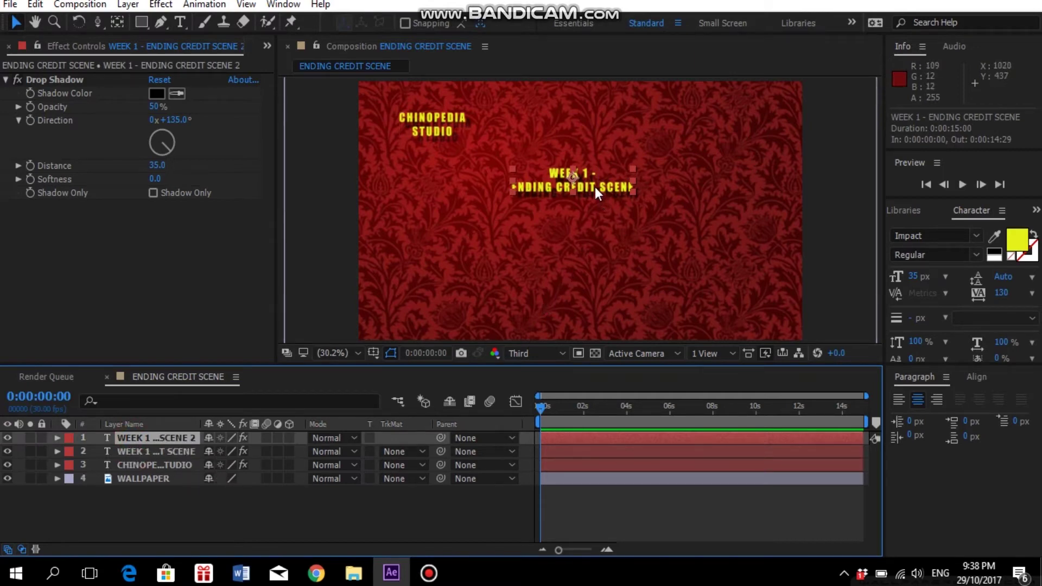
drag(595, 187, 716, 281)
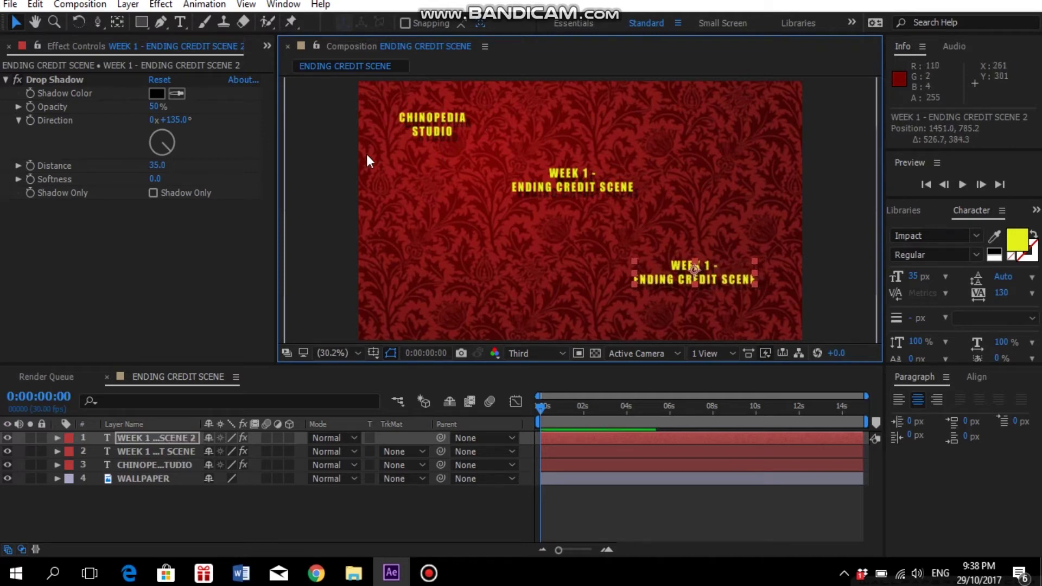
- Replace the lower-right copy's text with MOTION GRAPHIC ASSIGNMENT on two lines
click(180, 22)
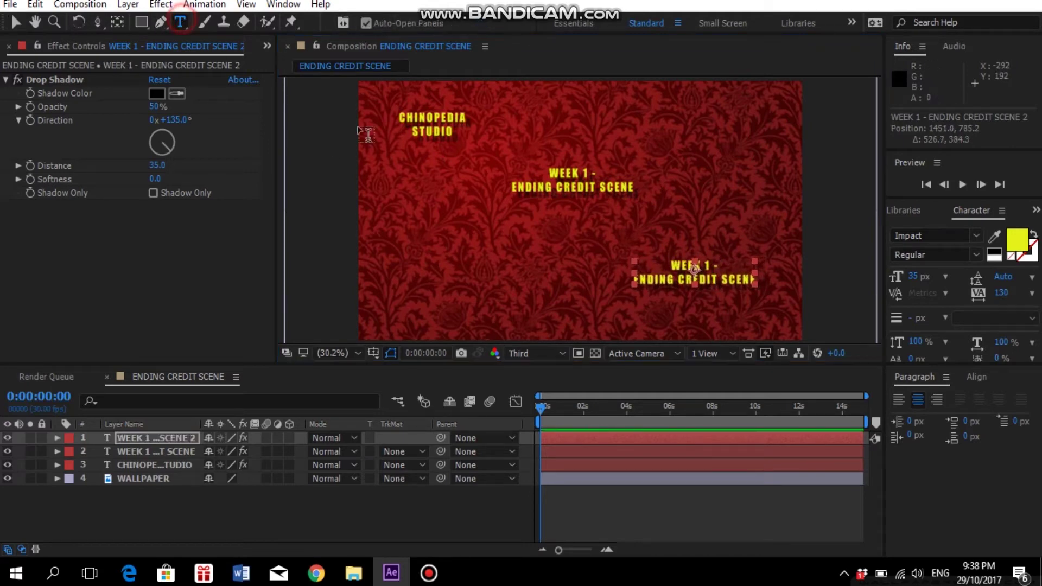
click(673, 265)
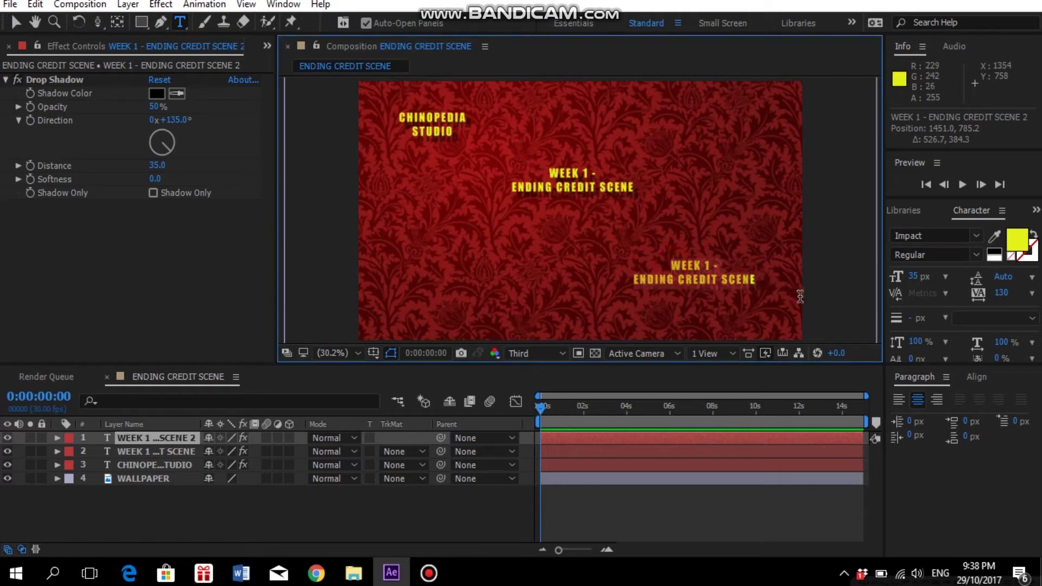
key(ctrl+a)
text(MOTION G)
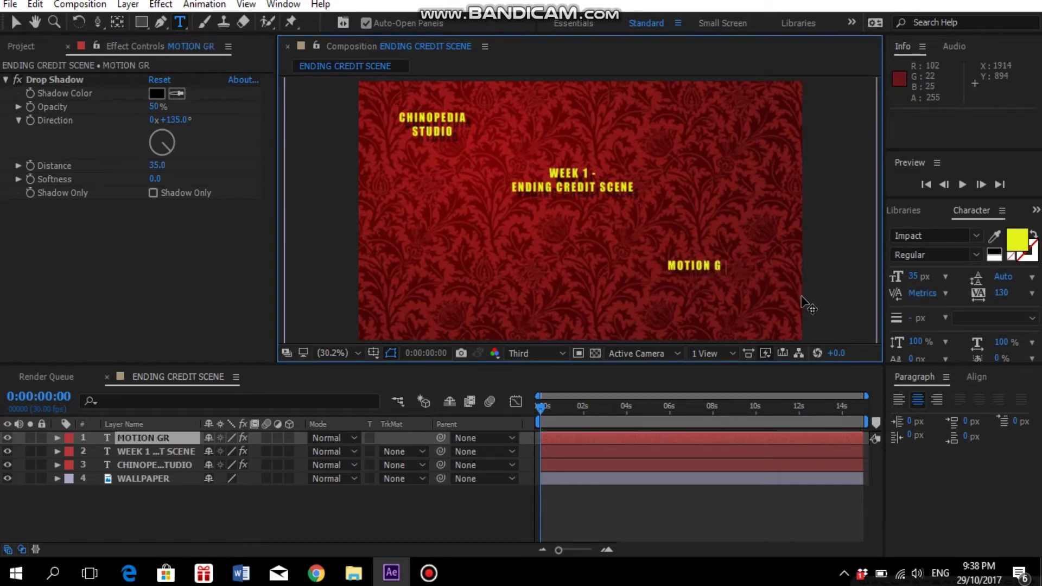
text(RAPHIC ASS)
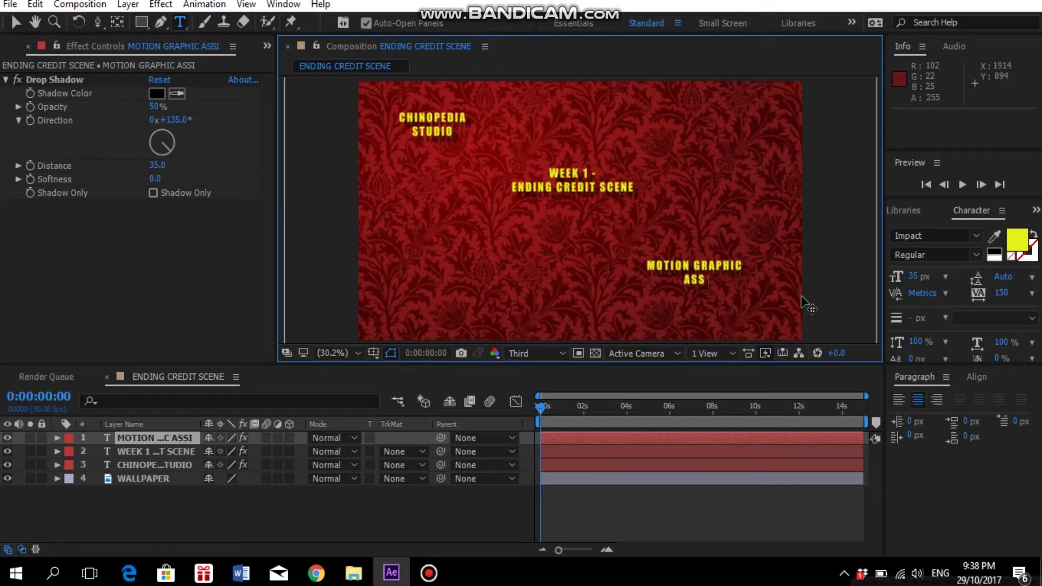
text(IGNMENT)
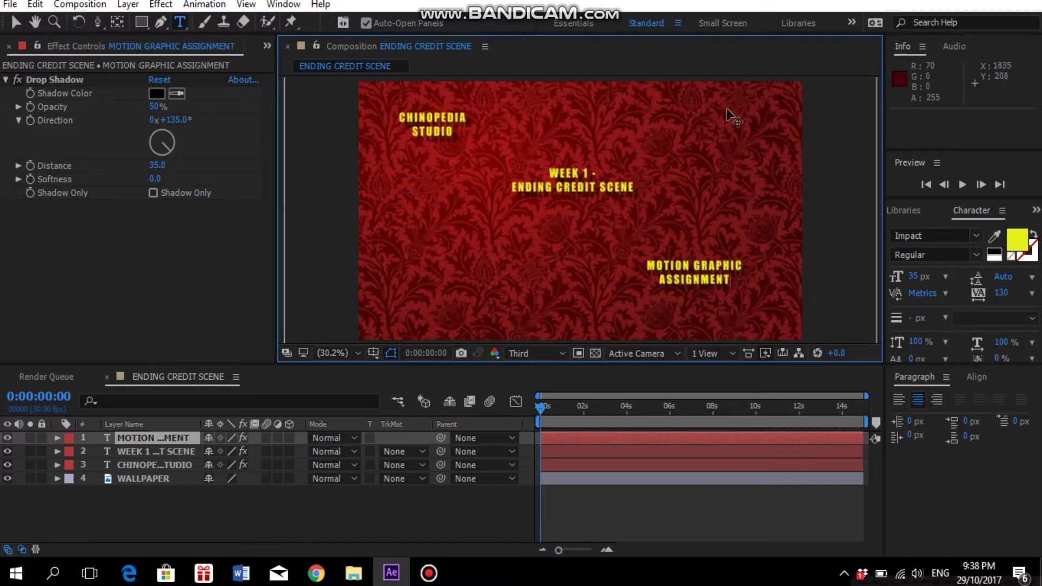
click(17, 23)
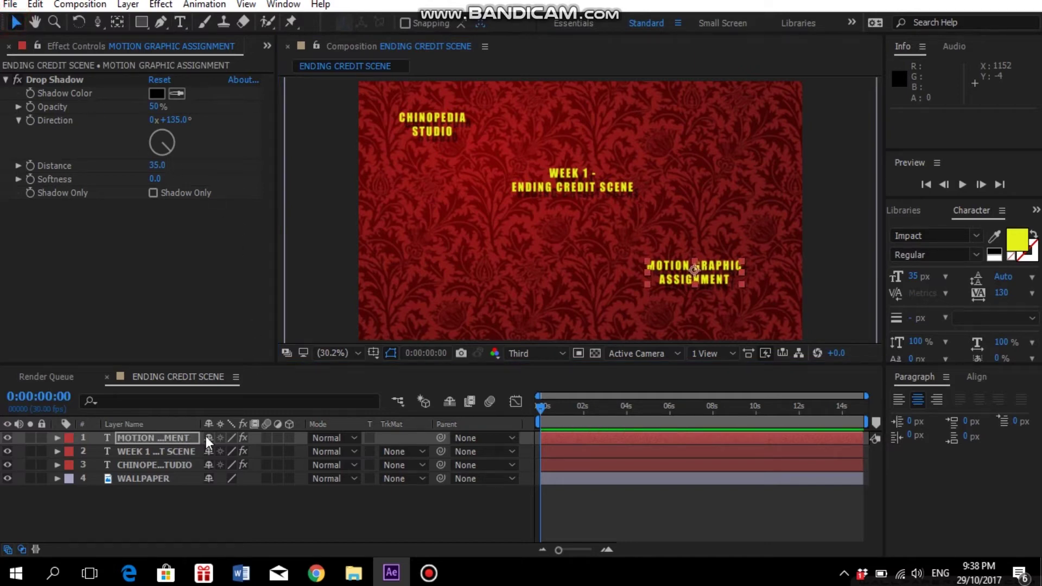
- Rotate the MOTION GRAPHIC ASSIGNMENT text 180° and shift it slightly toward the frame's lower-right corner
click(160, 437)
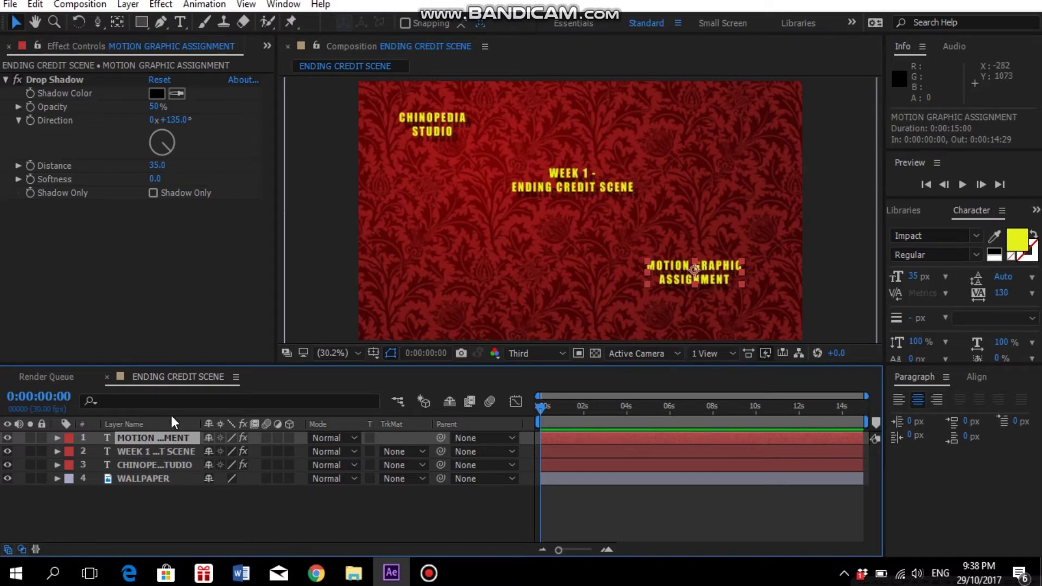
key(r)
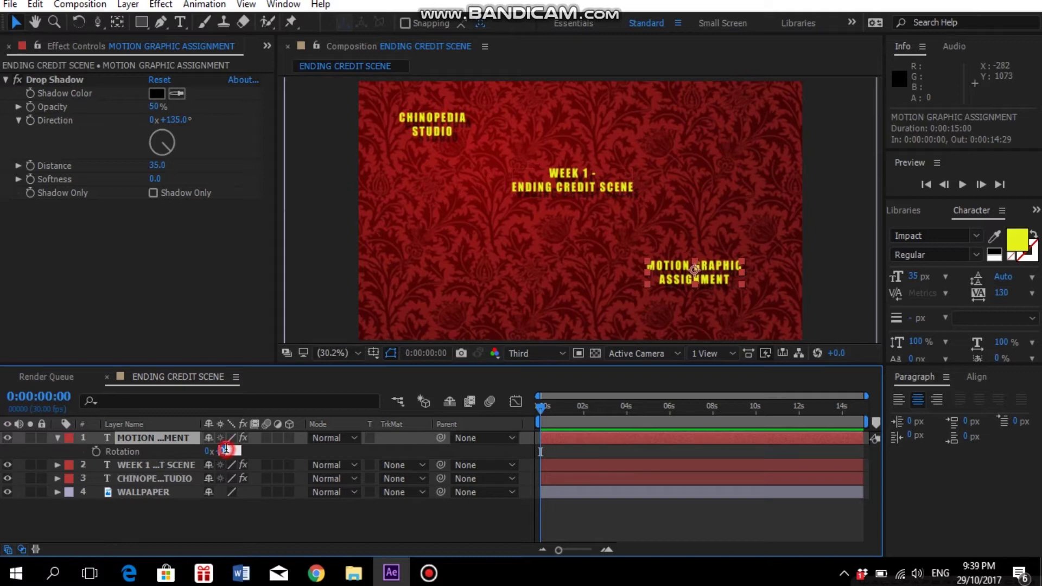
text(180)
key(Return)
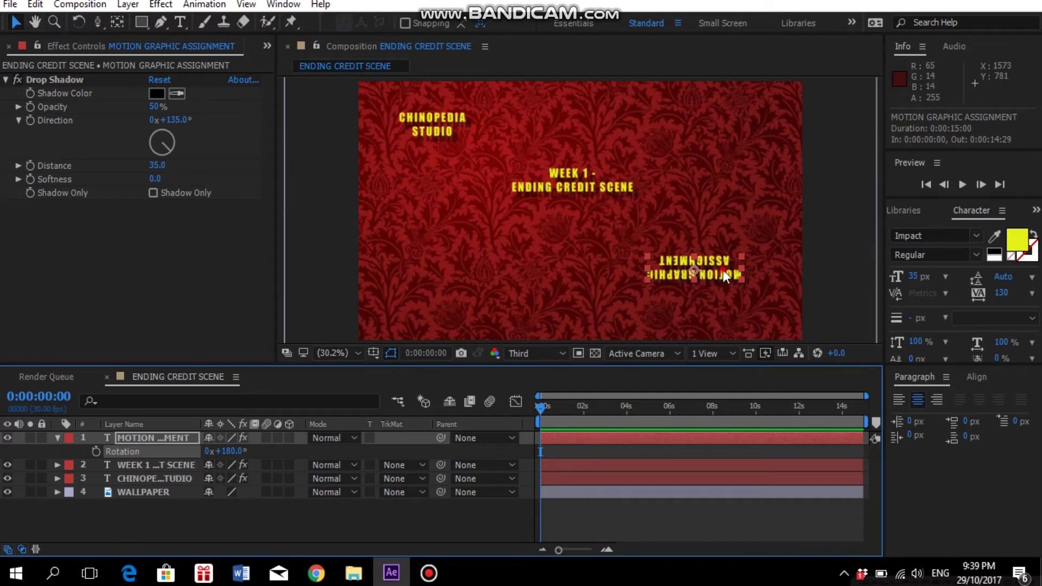
drag(722, 269, 728, 283)
click(262, 526)
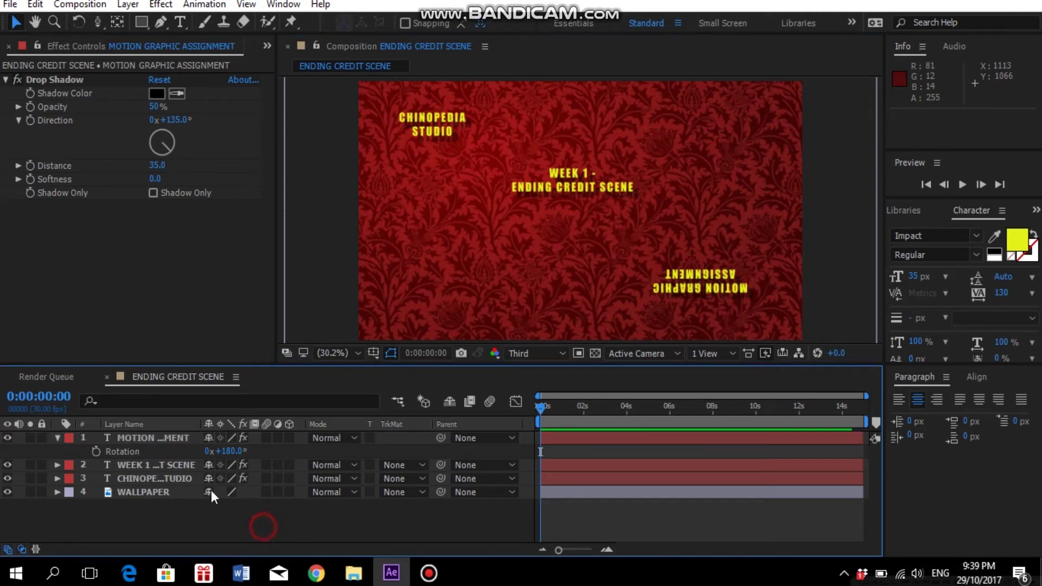
- Duplicate the upside-down MOTION GRAPHIC ASSIGNMENT layer and move the copy to the frame's lower-left area, at about 417, 802
click(177, 439)
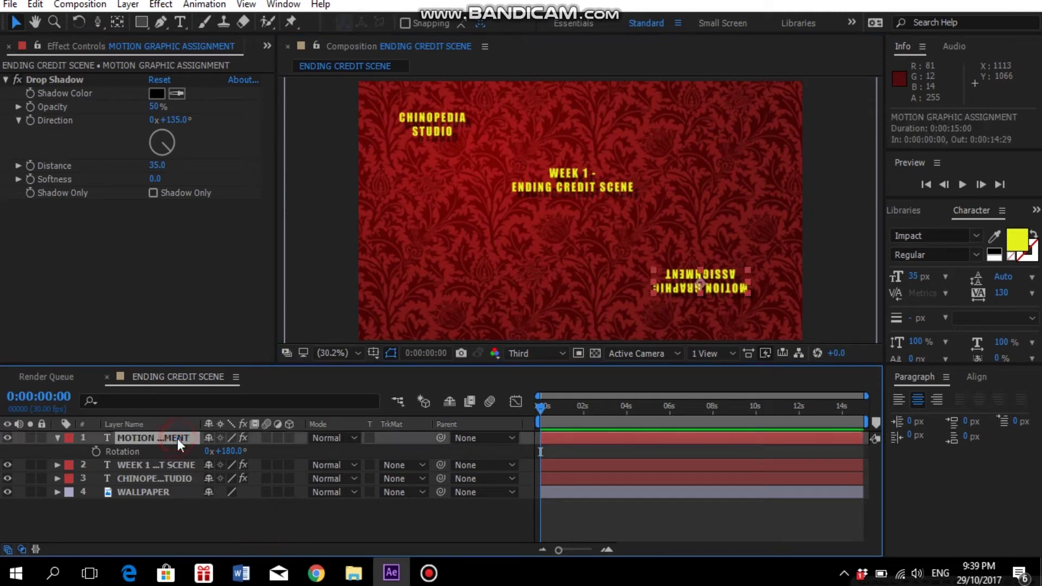
key(ctrl+d)
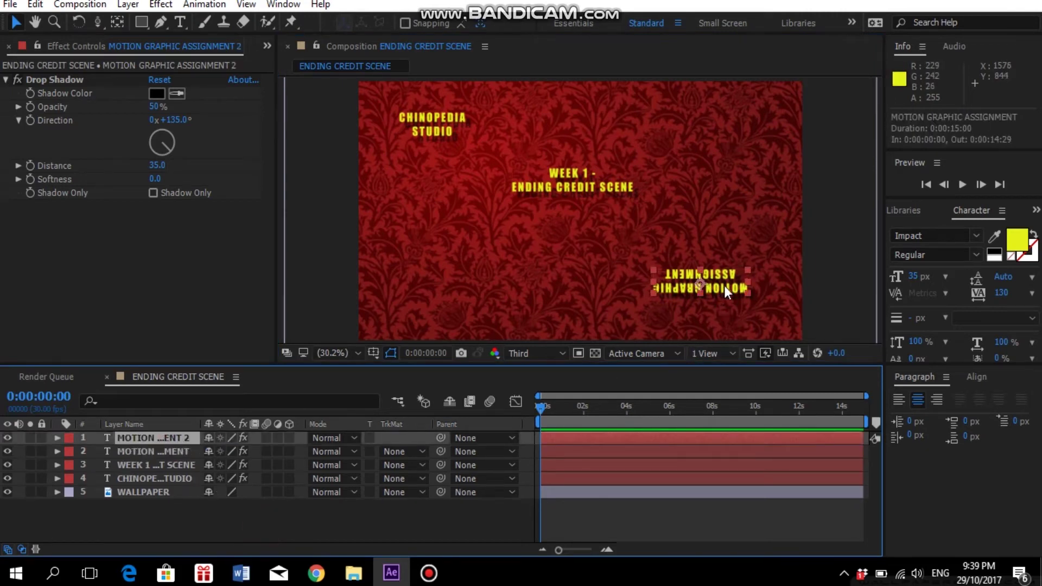
drag(723, 286, 615, 281)
drag(523, 286, 475, 277)
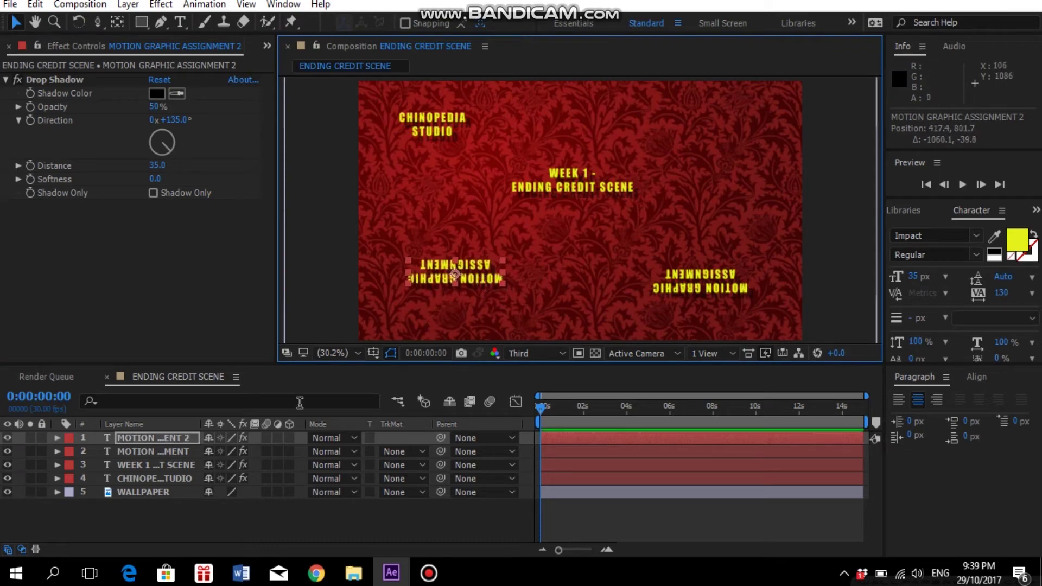
- Set the rotation of the lower-left MOTION GRAPHIC ASSIGNMENT copy to 0°
click(142, 441)
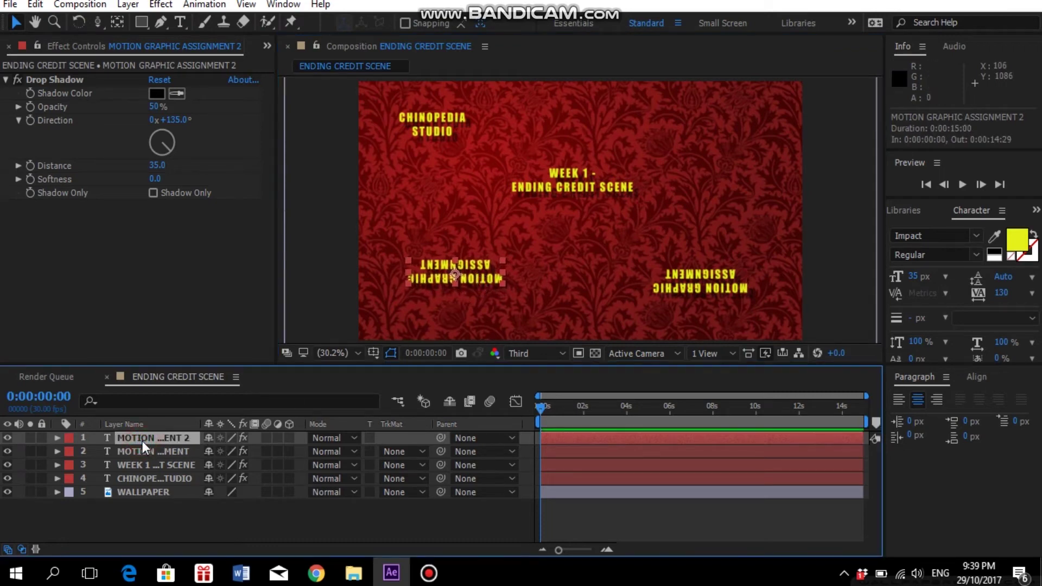
key(r)
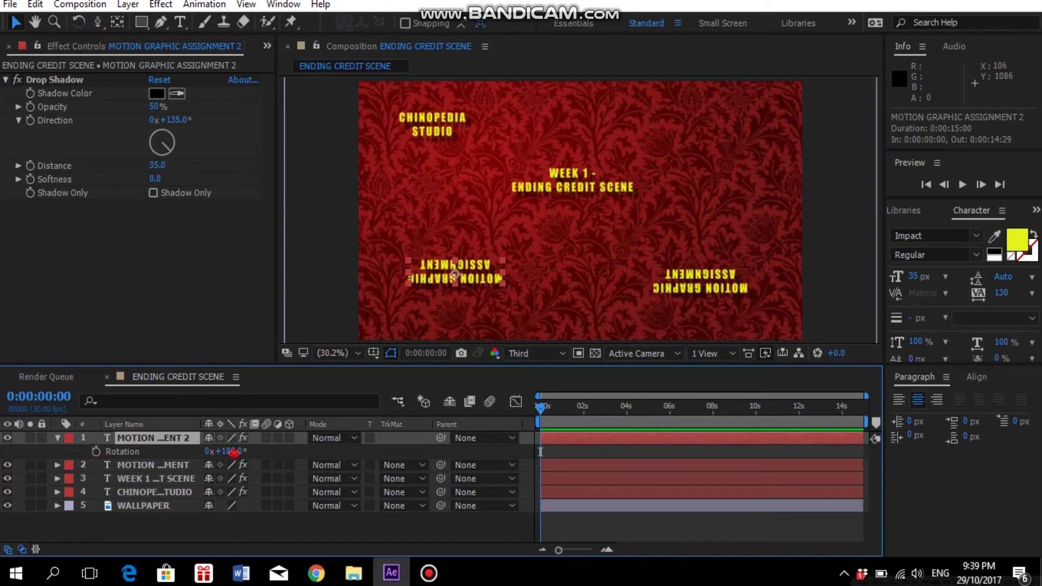
click(234, 451)
key(Return)
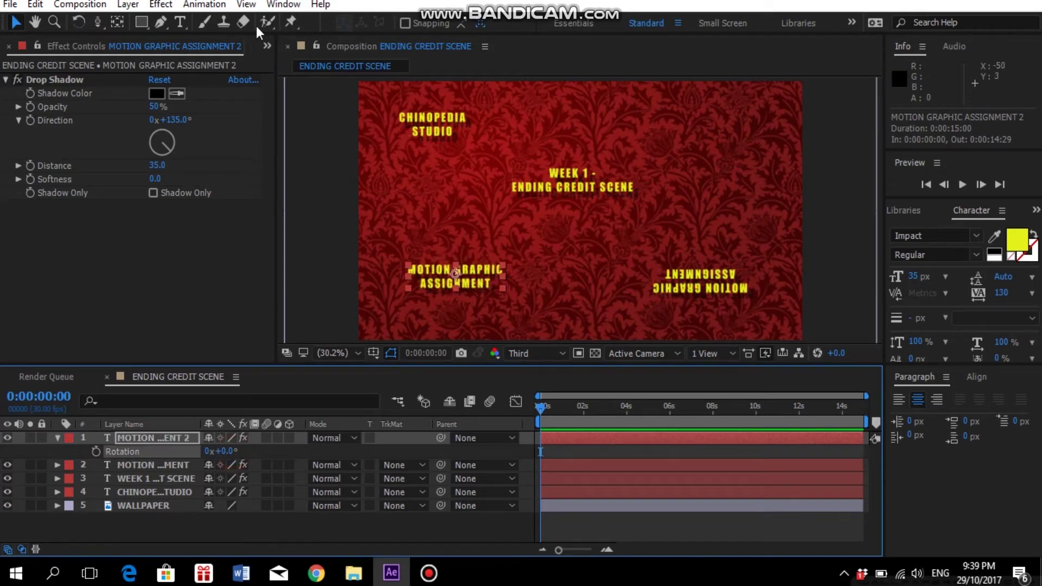
- Replace the lower-left credit text with TUNKU ABDUL RAHMAN and UNIVERSITY COLLEGE on two lines
click(181, 22)
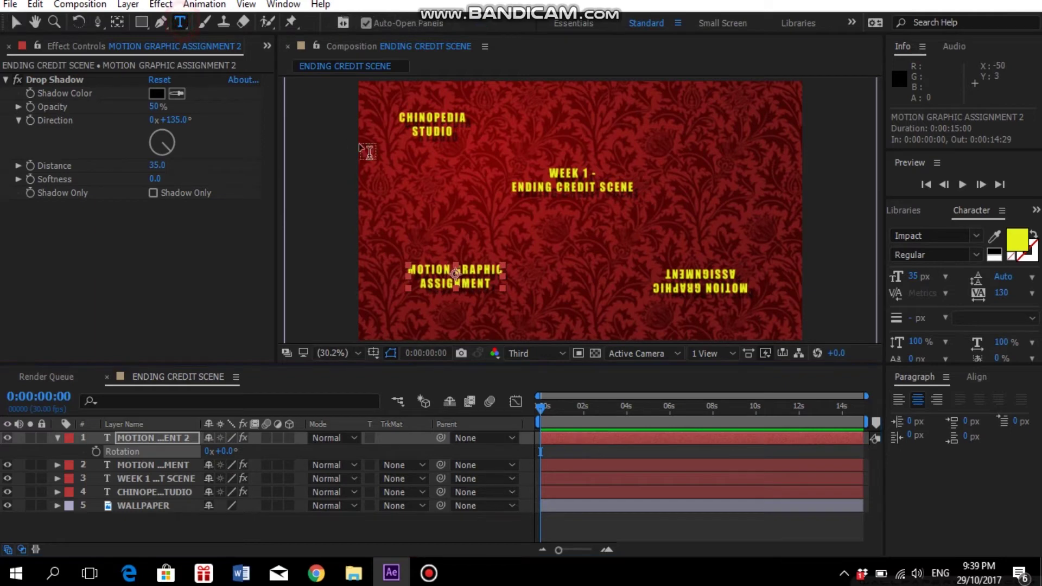
click(487, 283)
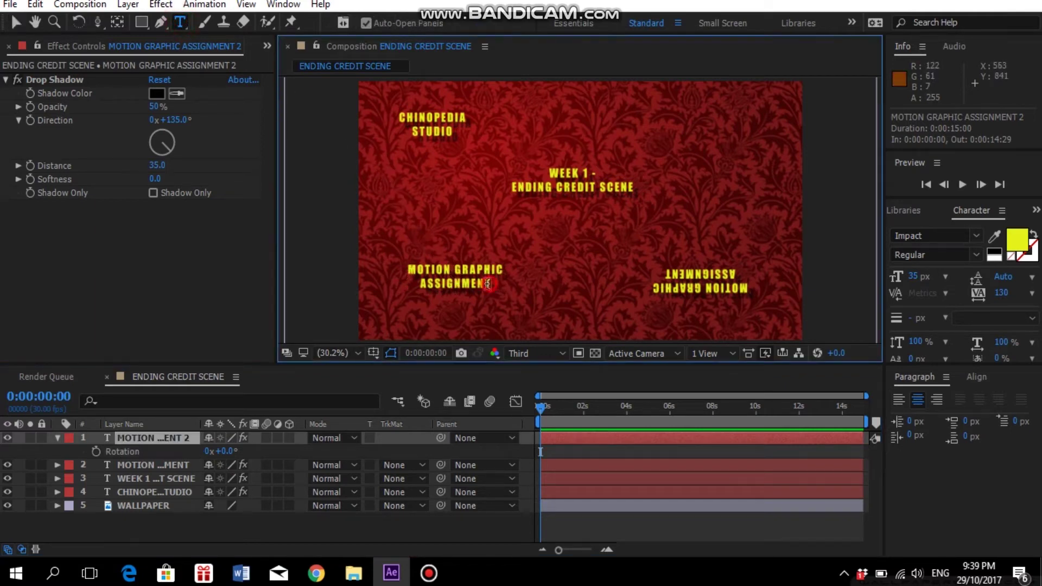
drag(488, 284, 396, 258)
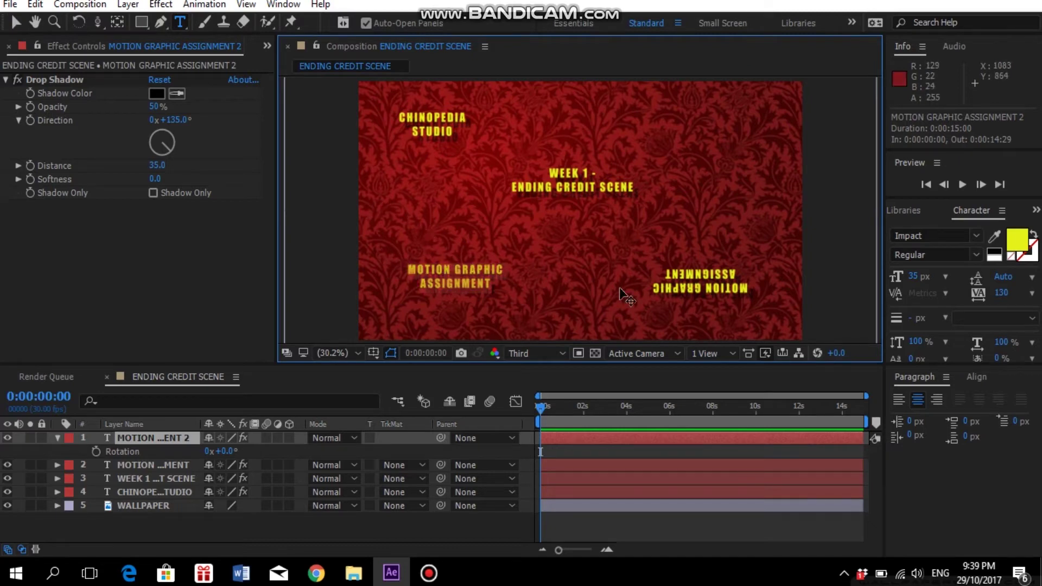
text(TUNKU ABDU)
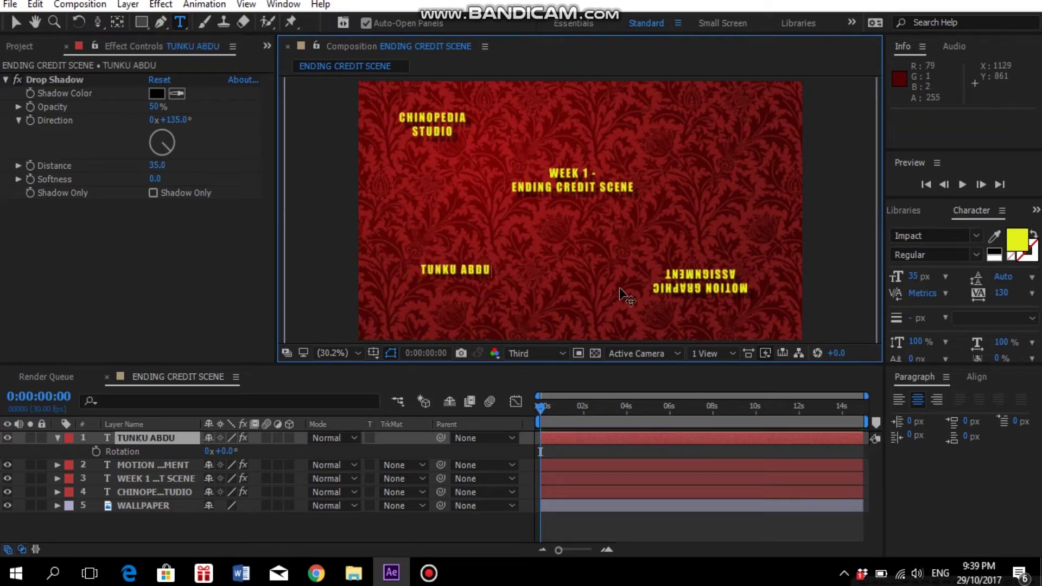
text(L RAHMAN)
key(Return)
text(U)
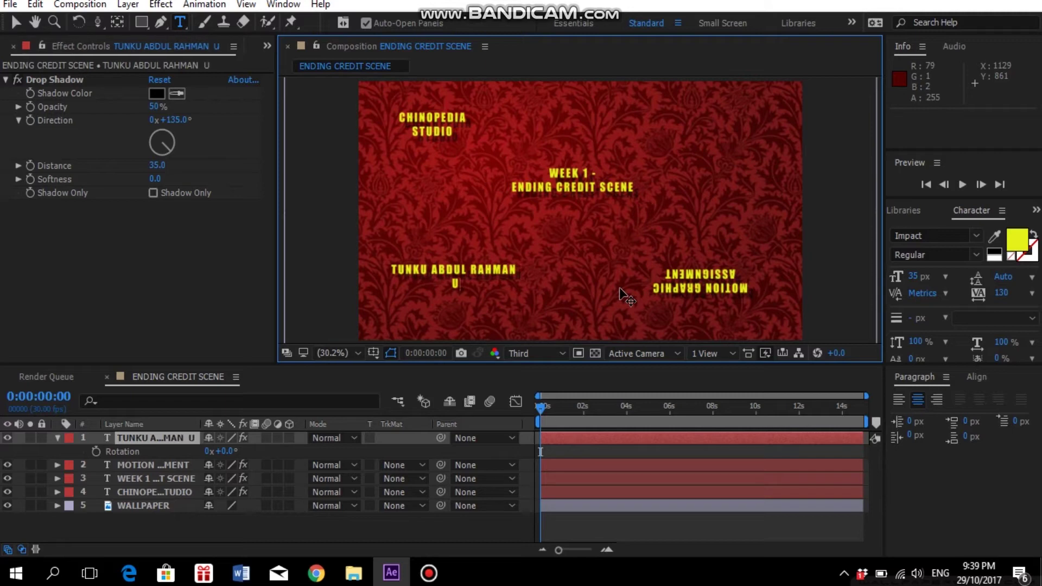
text(NIEVERSITY COLLEGE)
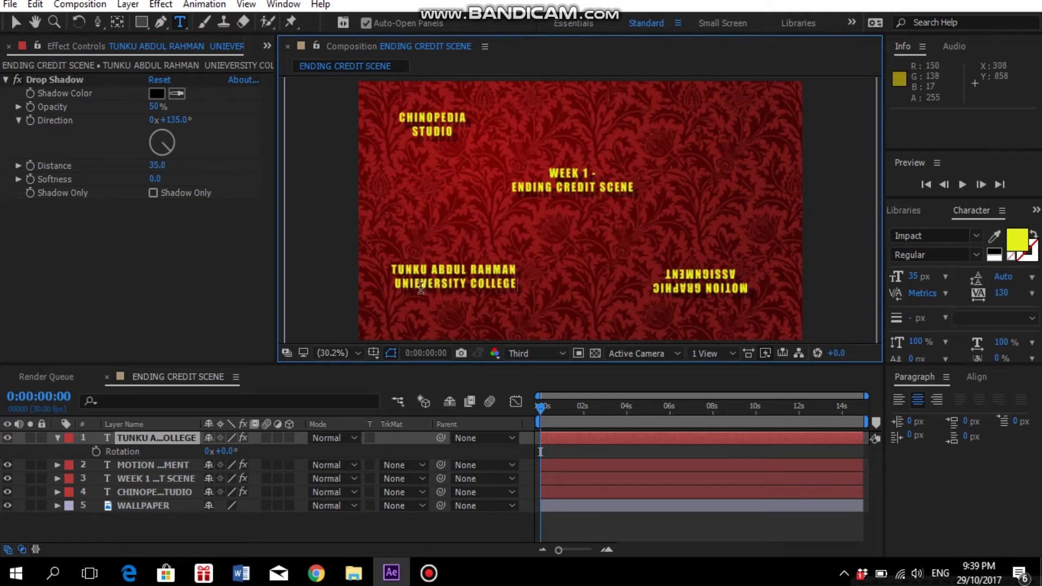
click(423, 281)
key(BackSpace)
key(KP_Enter)
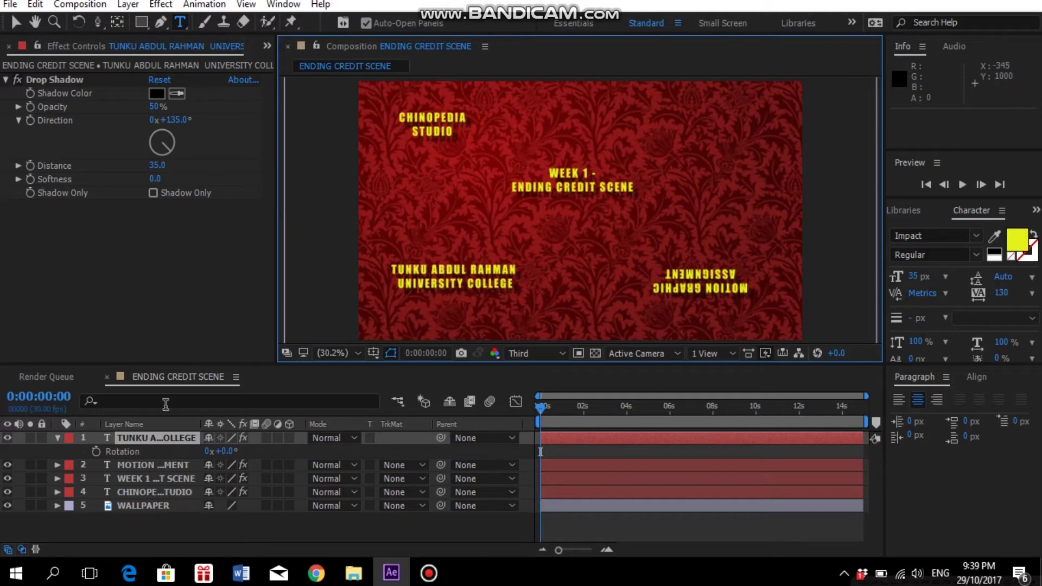
- Collapse the Rotation property of the TUNKU ABDUL RAHMAN UNIVERSITY COLLEGE layer and deselect the layer
click(131, 434)
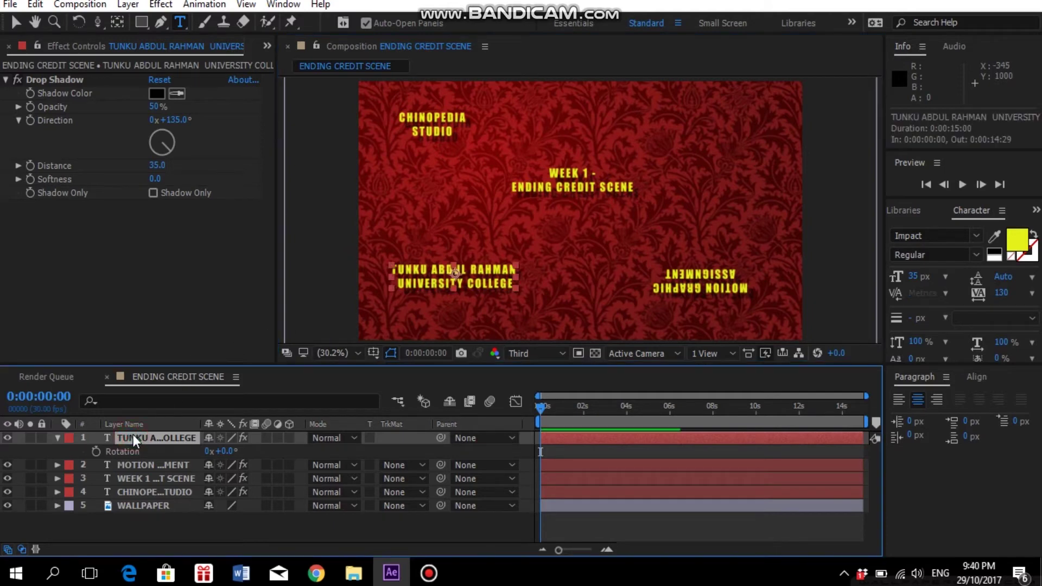
key(r)
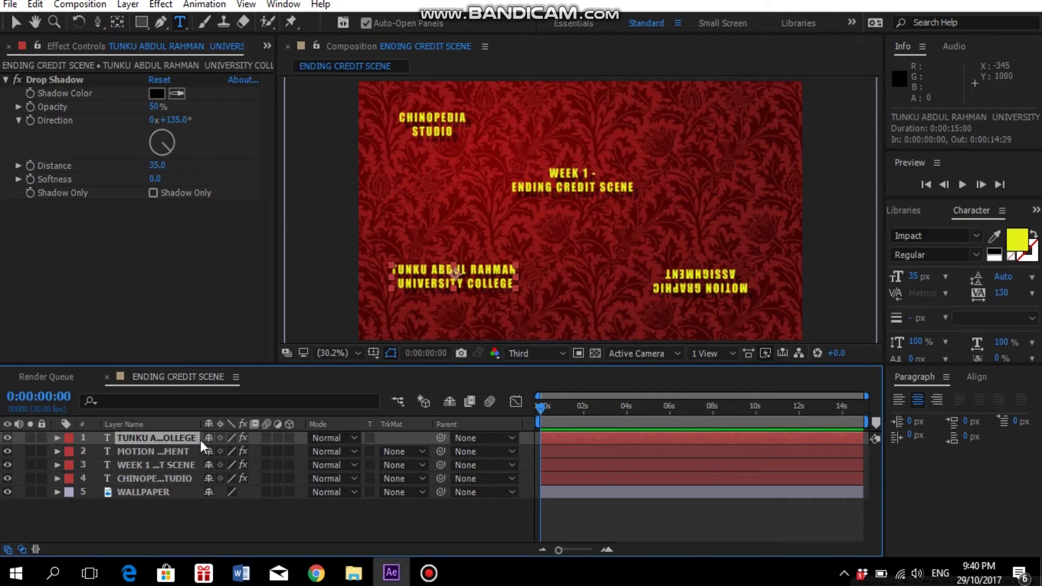
click(204, 518)
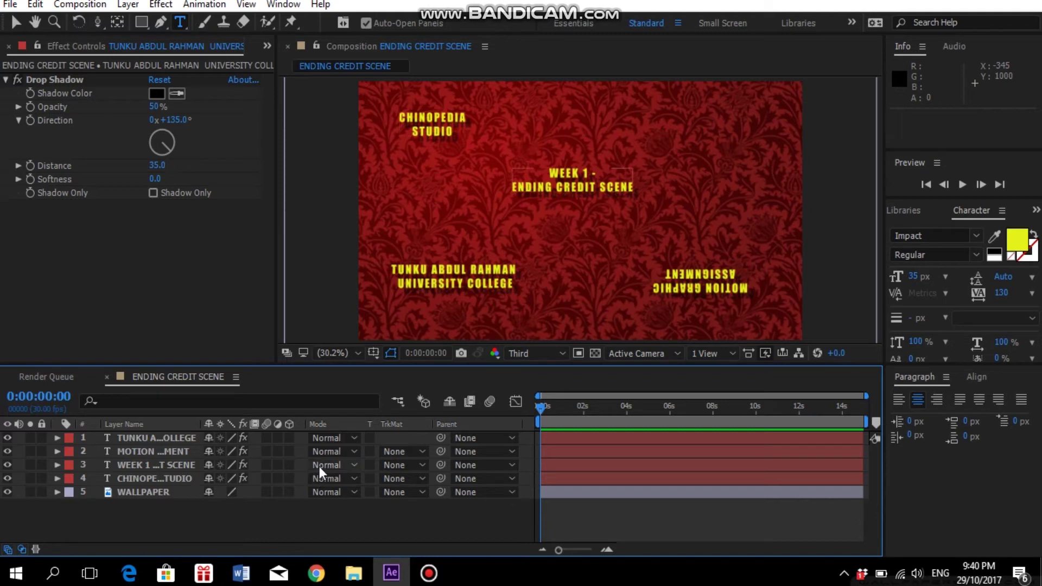
- Turn all four credit text layers and the WALLPAPER layer into 3D layers
click(347, 455)
click(289, 438)
click(288, 450)
click(289, 464)
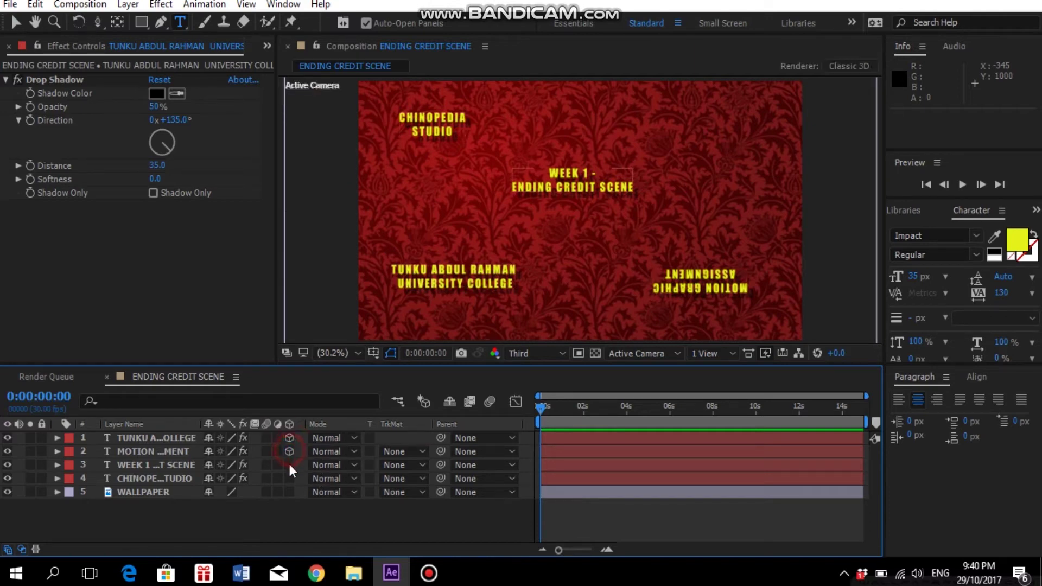
click(289, 476)
click(288, 490)
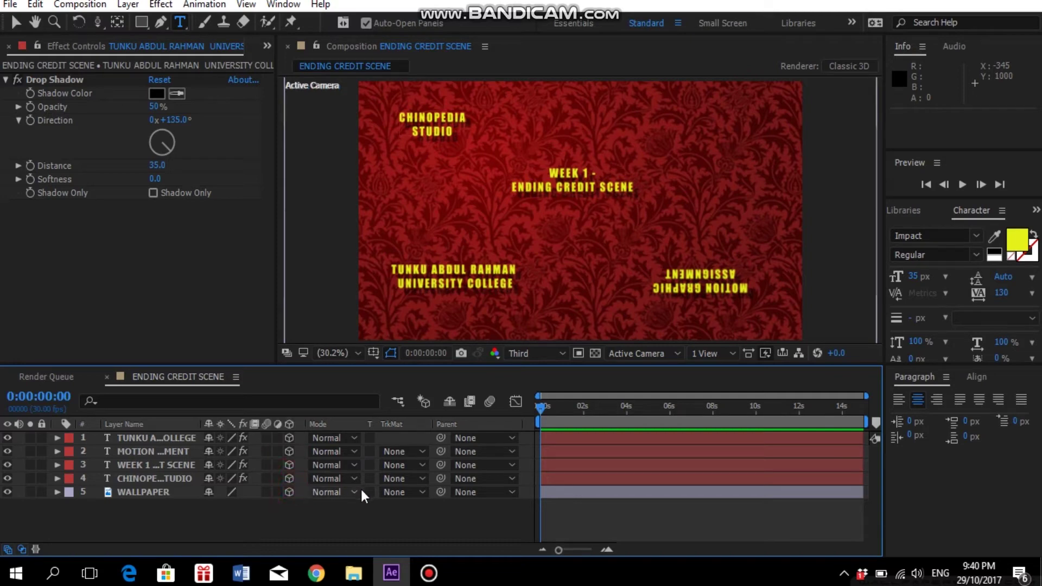
- Create a two-node camera named Camera 1 with the 35mm preset, then leave all layers deselected
right_click(291, 517)
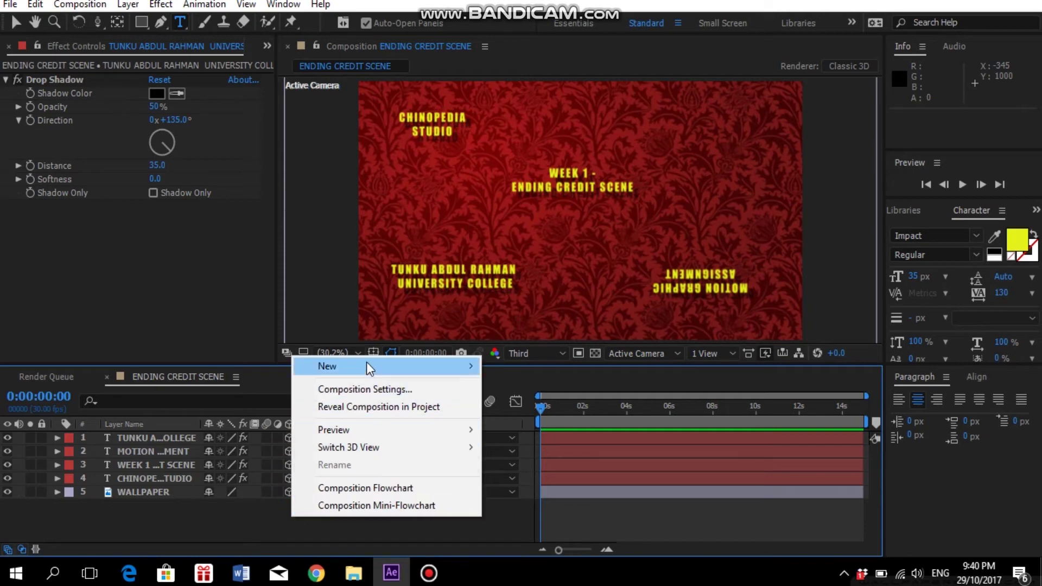
mouse_move(366, 362)
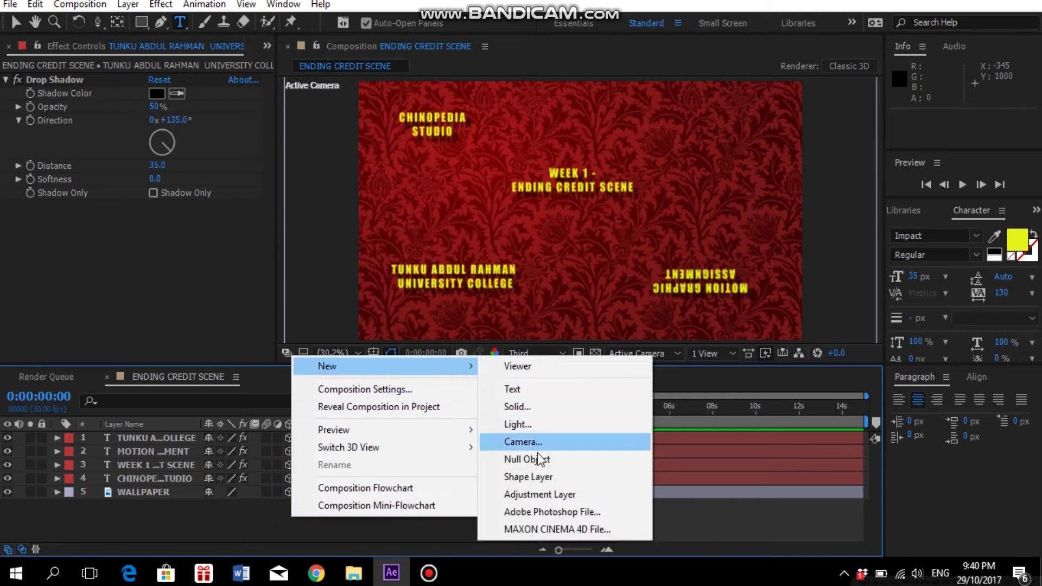
click(522, 441)
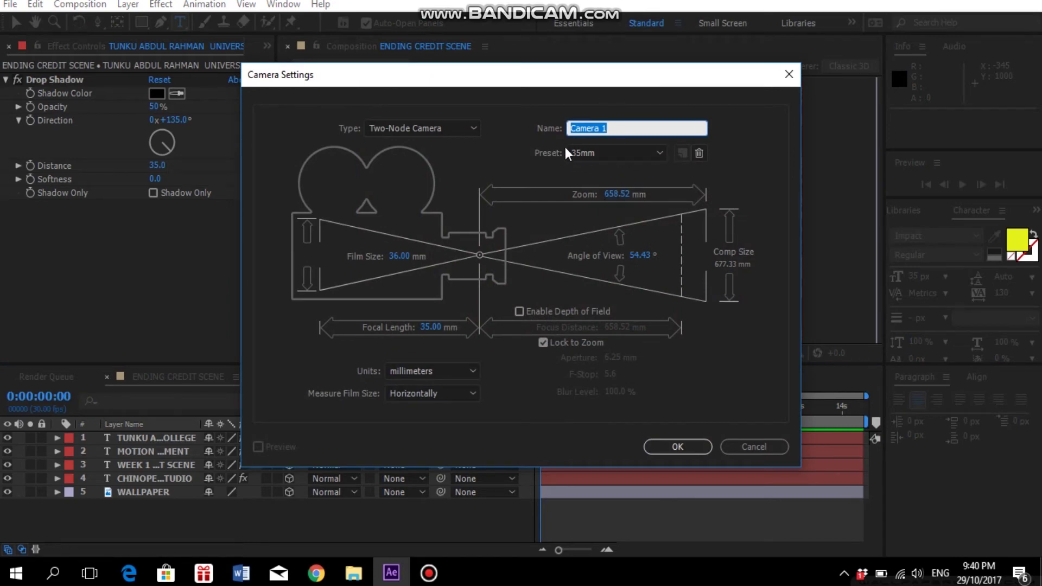
click(597, 154)
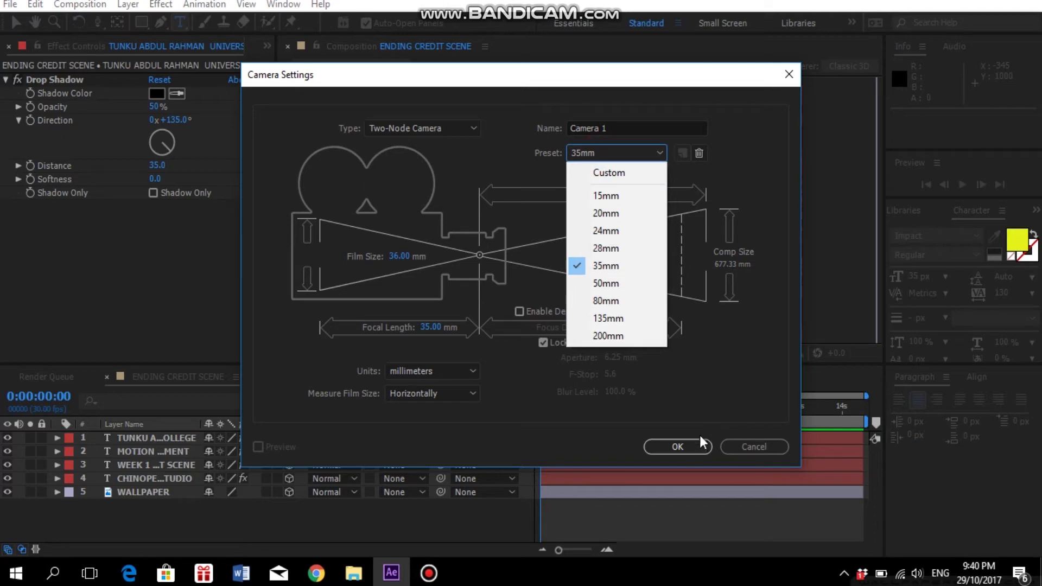
click(683, 445)
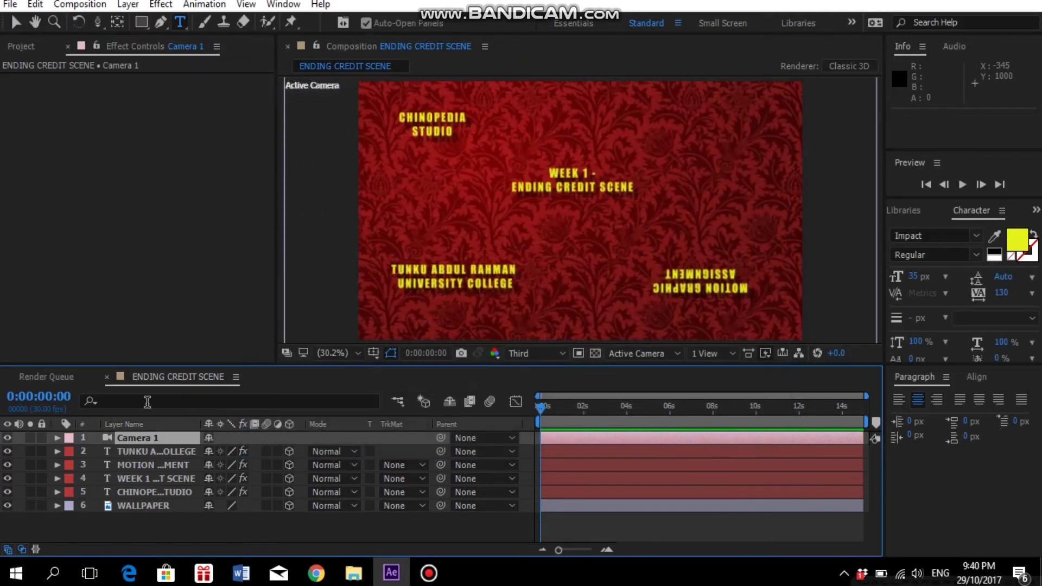
click(224, 536)
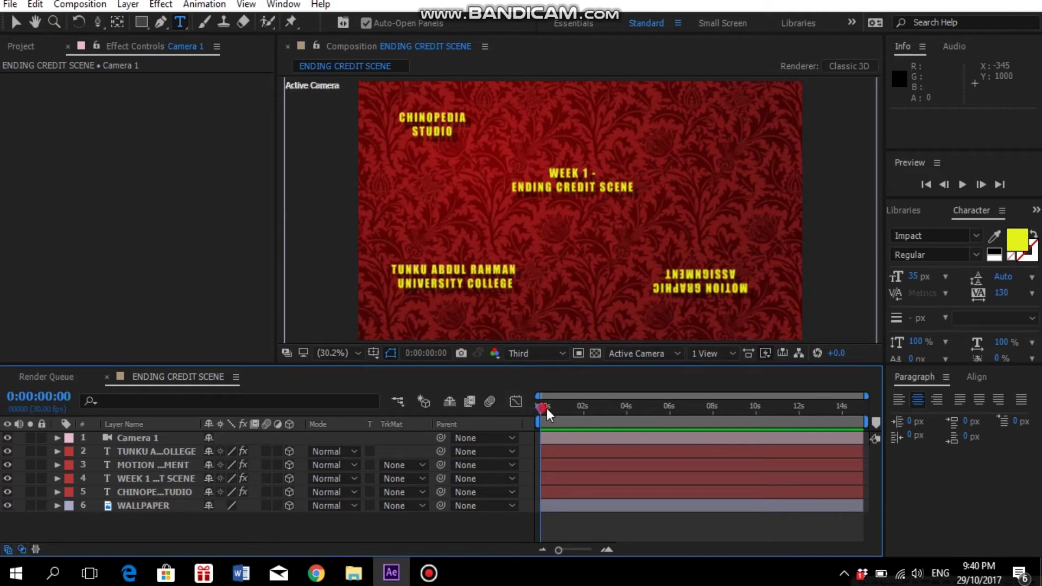
- Start keyframing Camera 1's Point of Interest, Position and Orientation at 0:00:00:00
mouse_move(546, 408)
mouse_down()
mouse_move(633, 403)
mouse_move(488, 412)
mouse_move(542, 411)
mouse_up()
click(133, 439)
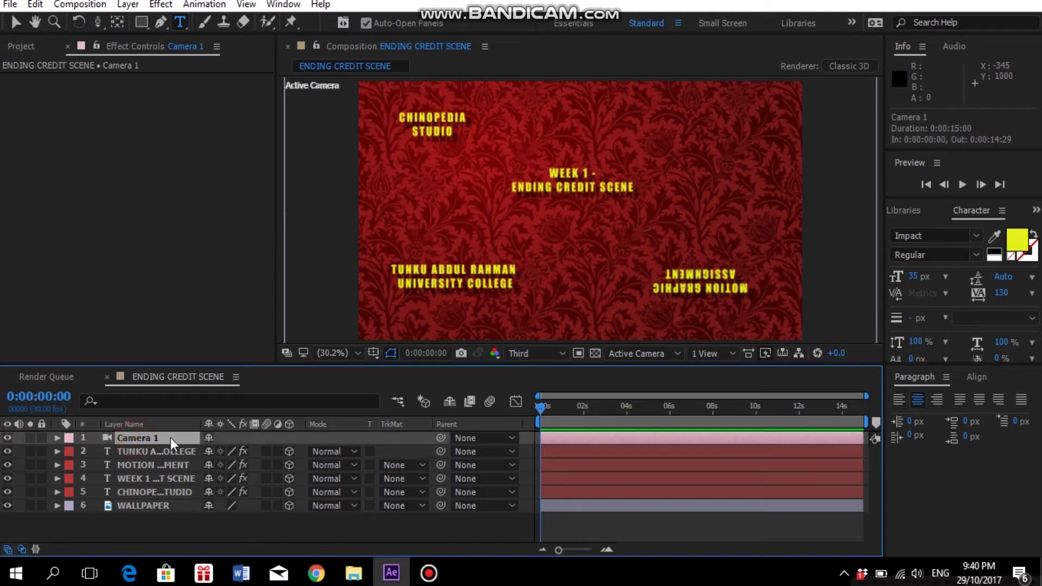
click(59, 437)
click(92, 454)
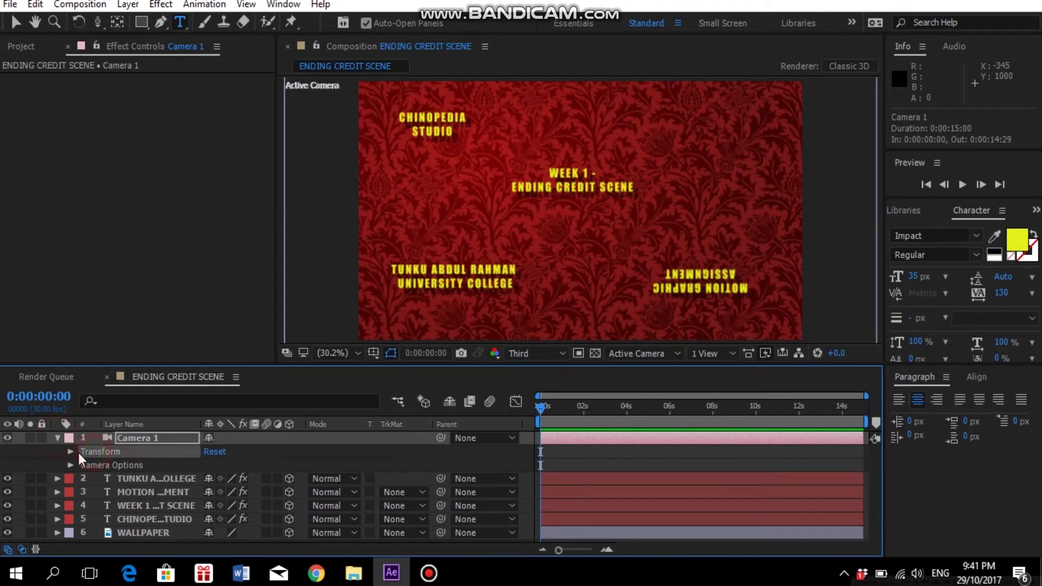
click(71, 452)
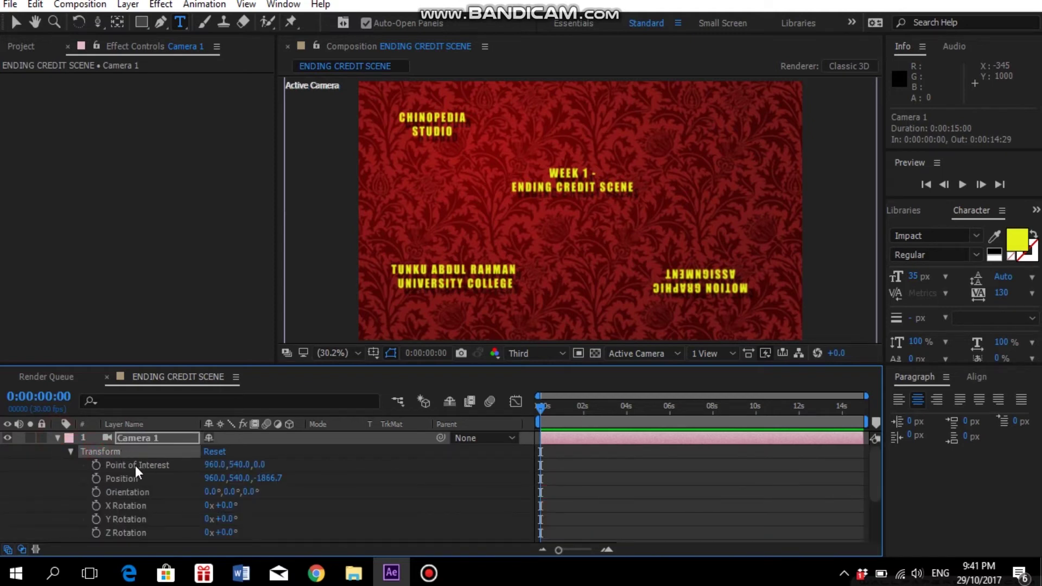
click(96, 465)
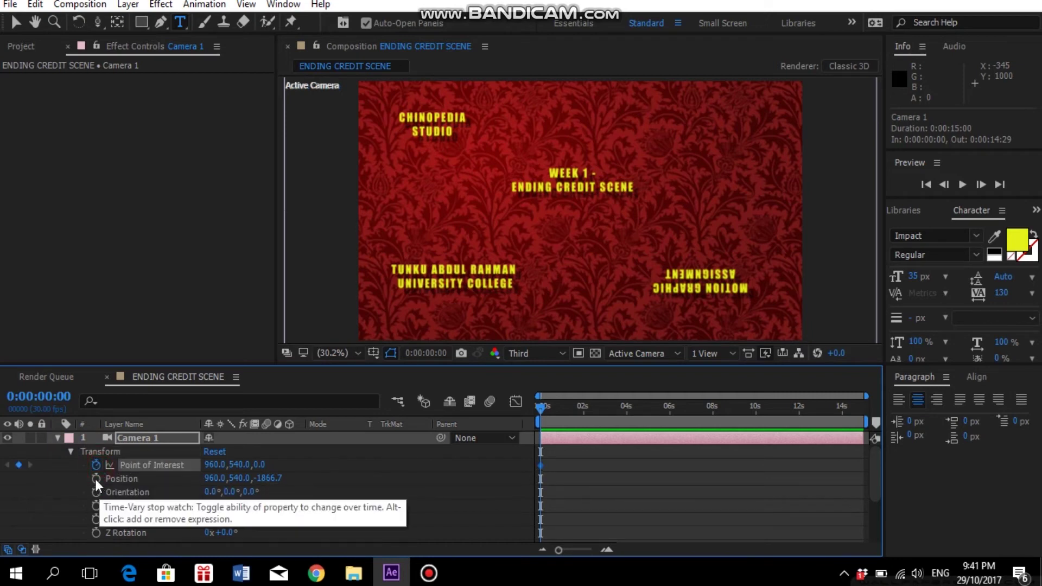
click(96, 477)
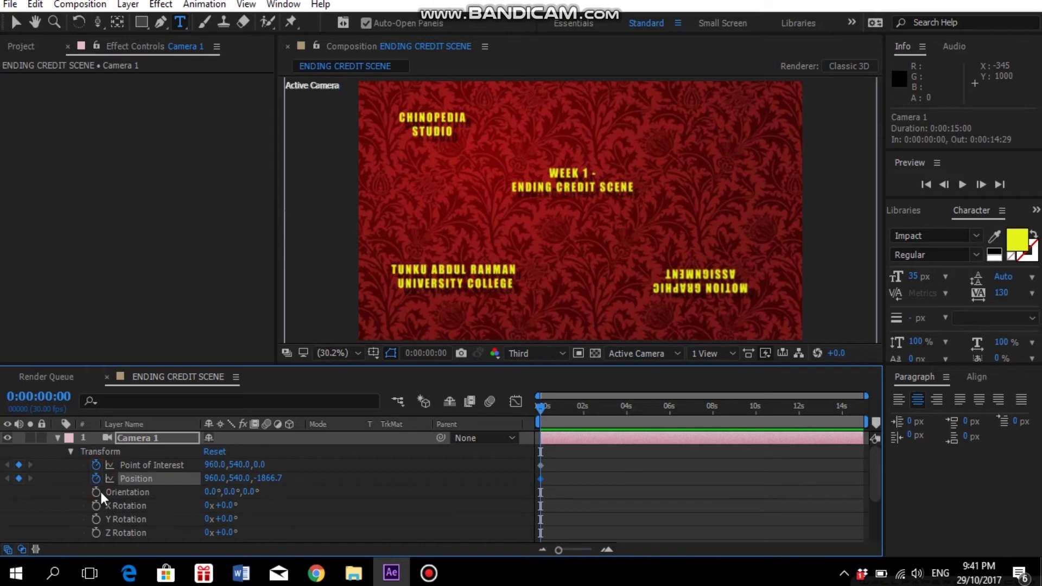
click(96, 491)
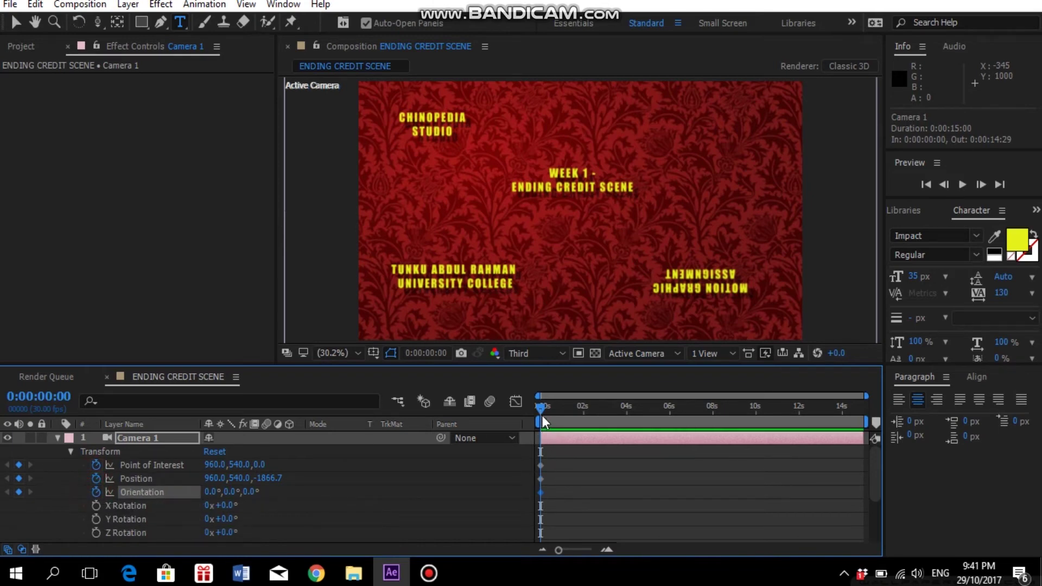
- Track Camera 1 forward along Z at 0:00:00:00 to a Z position of about -747
drag(543, 410, 521, 405)
click(143, 438)
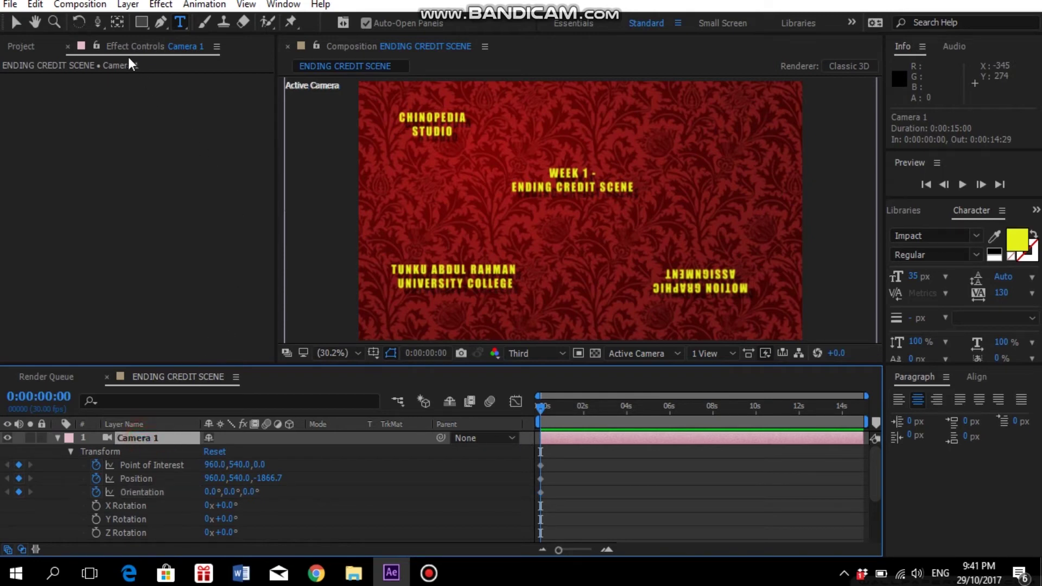
drag(93, 21, 214, 76)
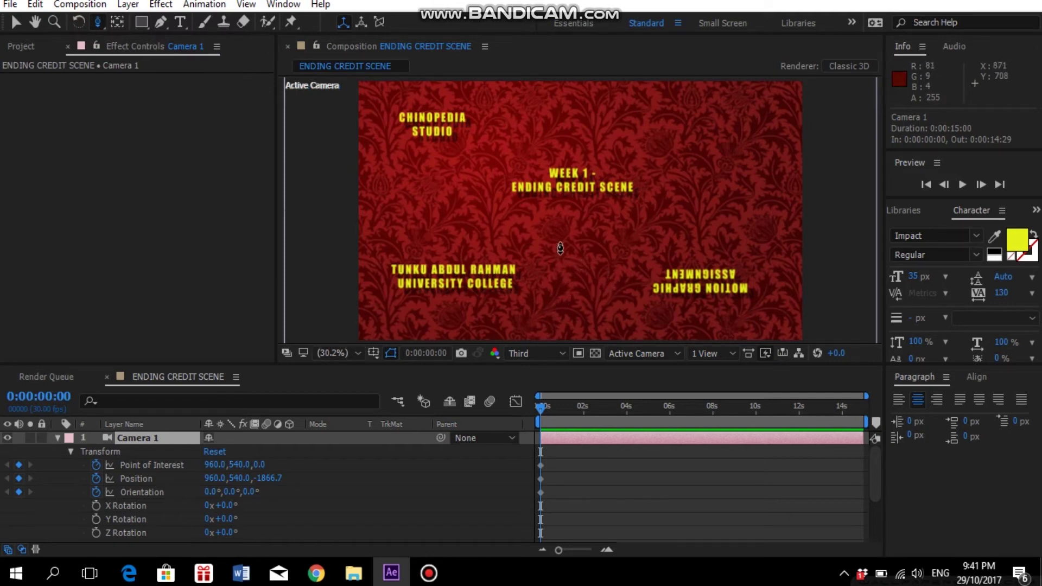
click(582, 254)
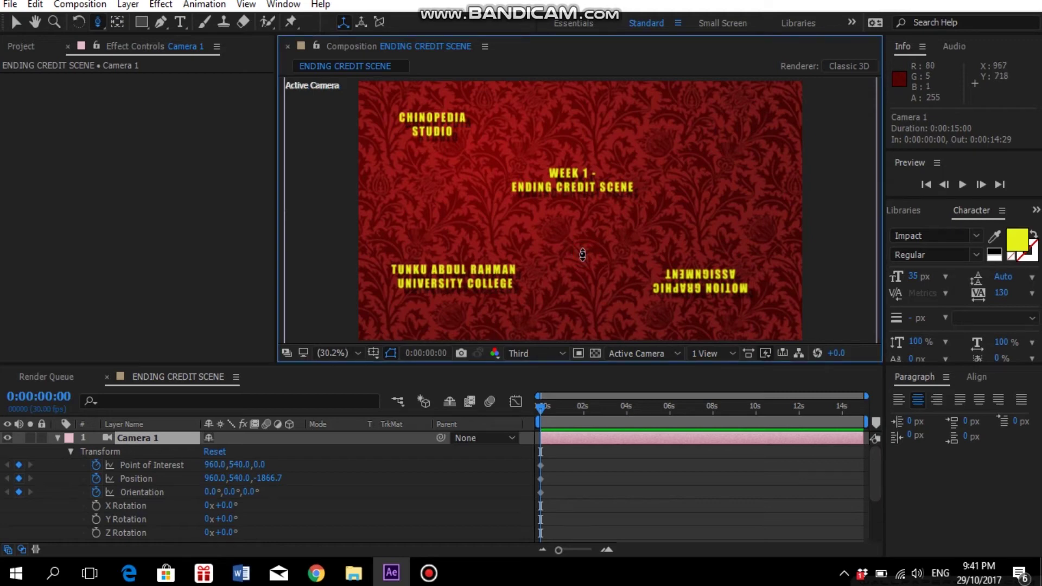
drag(582, 254, 592, 130)
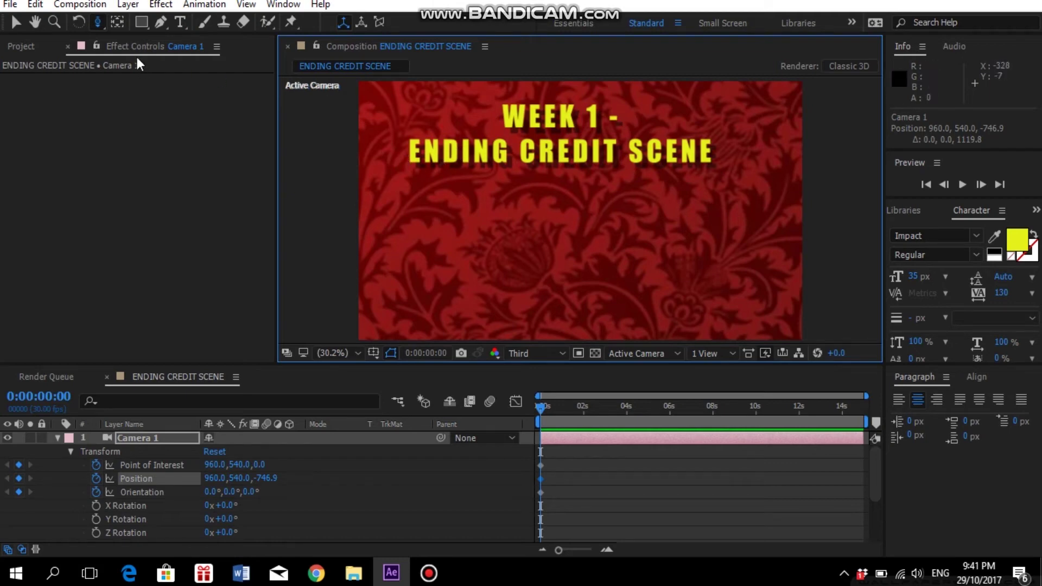
- Track Camera 1 in XY to about 341, 178 so that CHINOPEDIA STUDIO is centred in the frame
drag(100, 21, 191, 60)
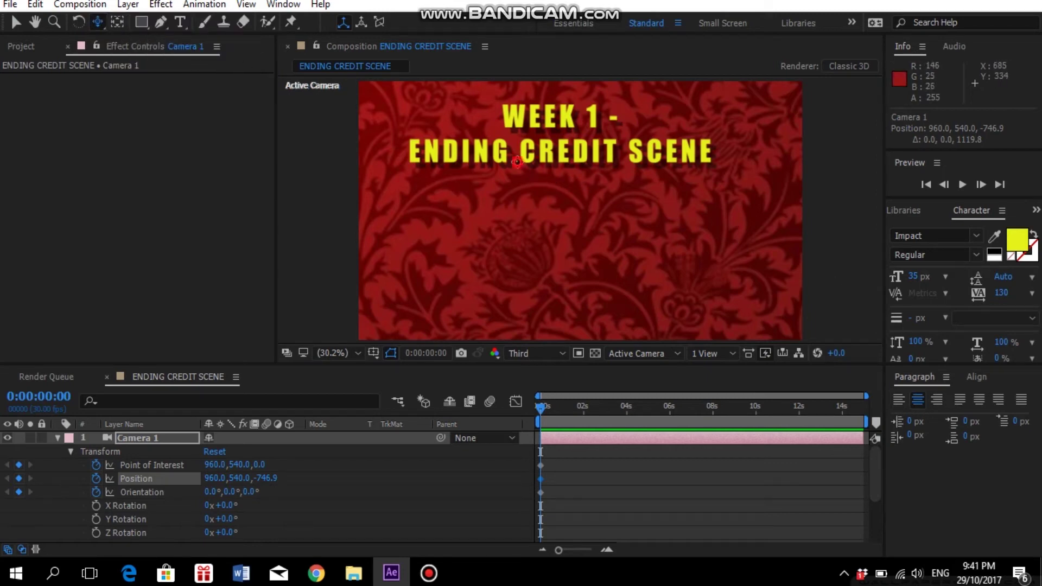
drag(521, 166, 698, 301)
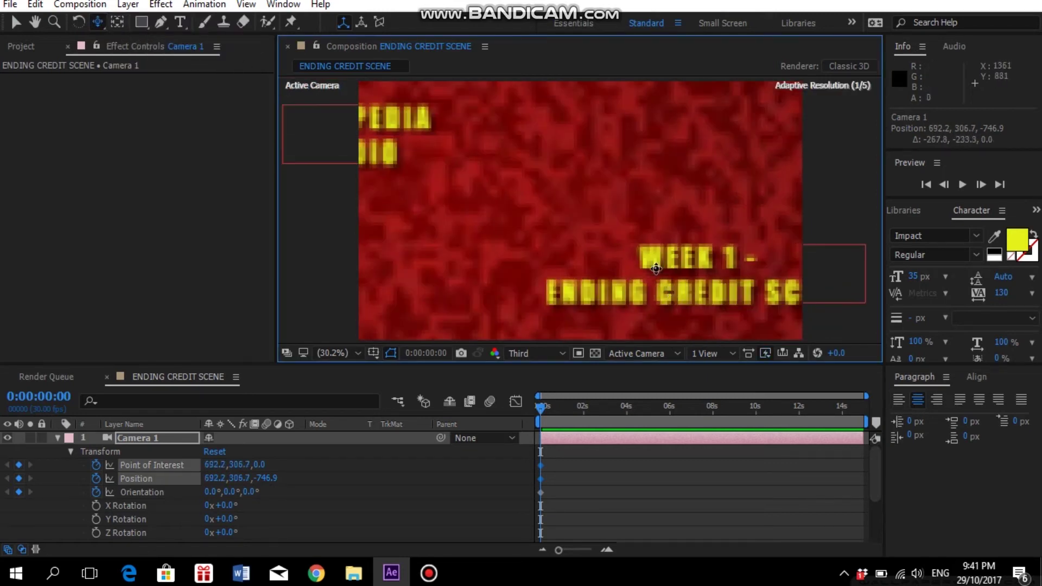
drag(516, 172, 738, 220)
drag(587, 177, 566, 194)
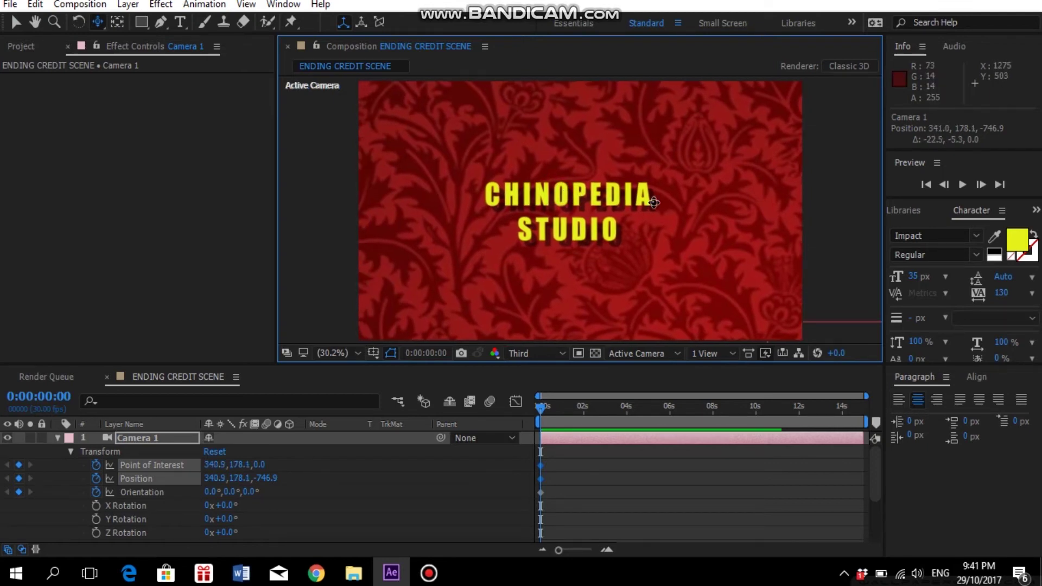
- Copy Camera 1's three starting keyframes to 0:00:03:00, and move the current time to 0:00:03:29
click(540, 406)
drag(554, 404, 516, 421)
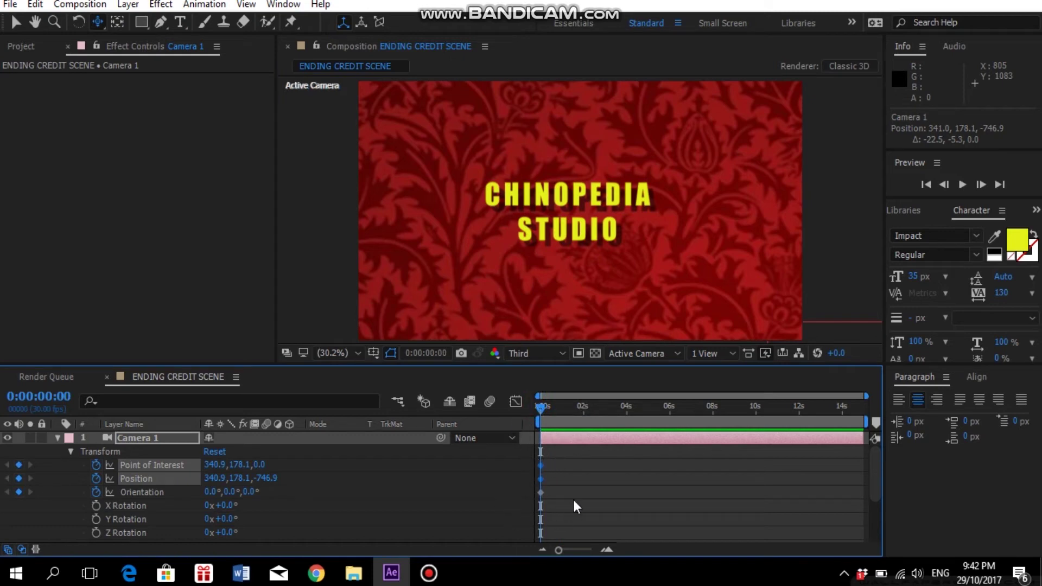
drag(546, 405, 604, 407)
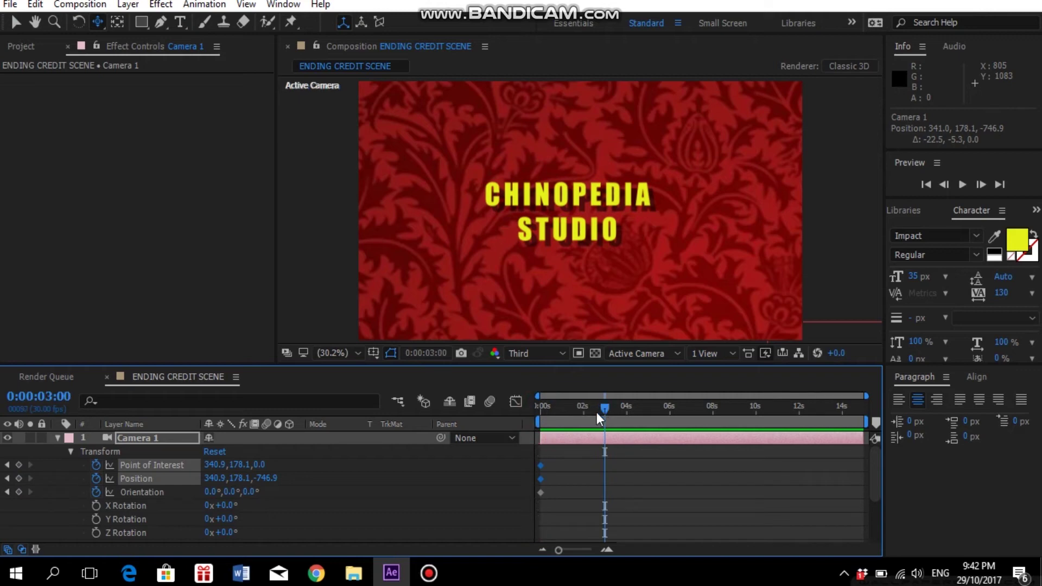
drag(558, 454, 532, 507)
key(ctrl+c)
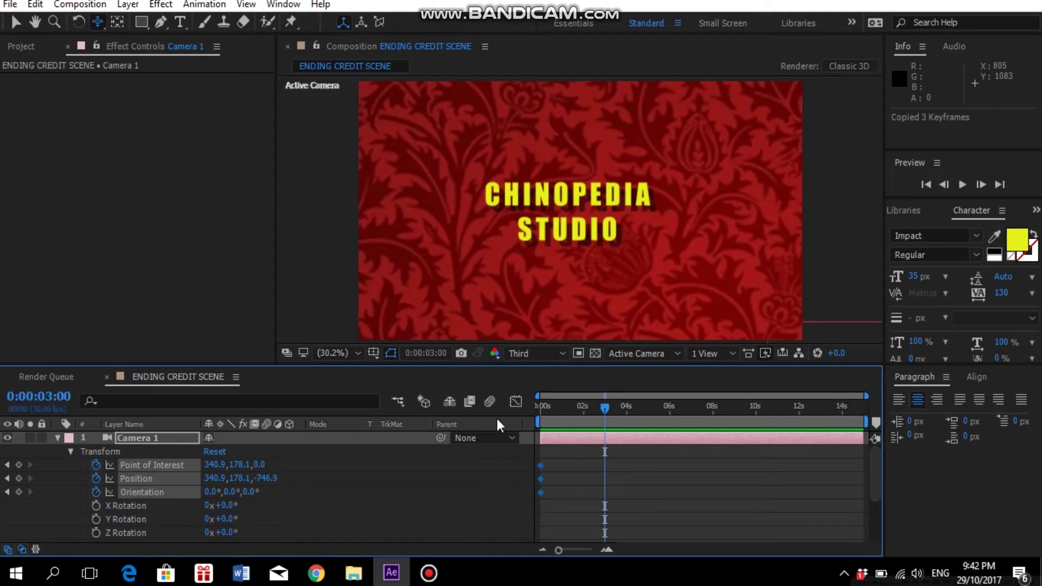
key(ctrl+v)
drag(603, 405, 626, 404)
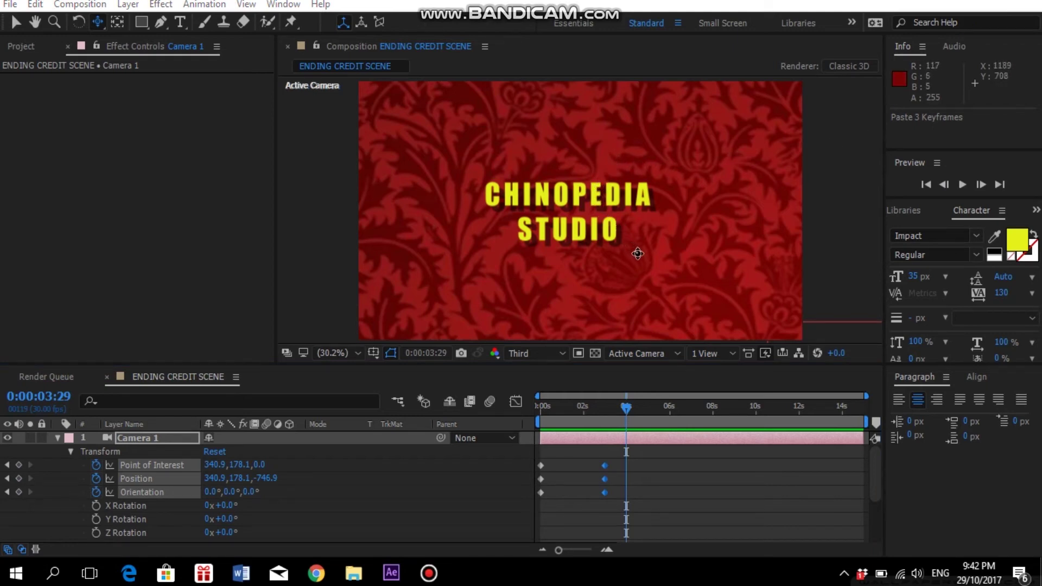
- At 0:00:03:29, track Camera 1 in XY to about 899, 417 to centre WEEK 1 - ENDING CREDIT SCENE, and add an Orientation keyframe
drag(655, 264, 606, 196)
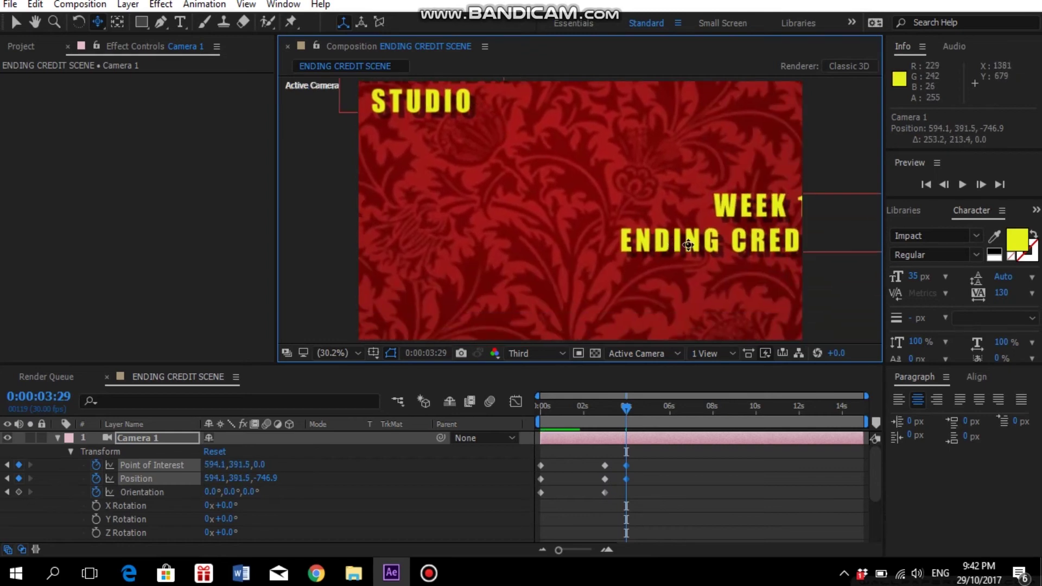
drag(687, 244, 533, 230)
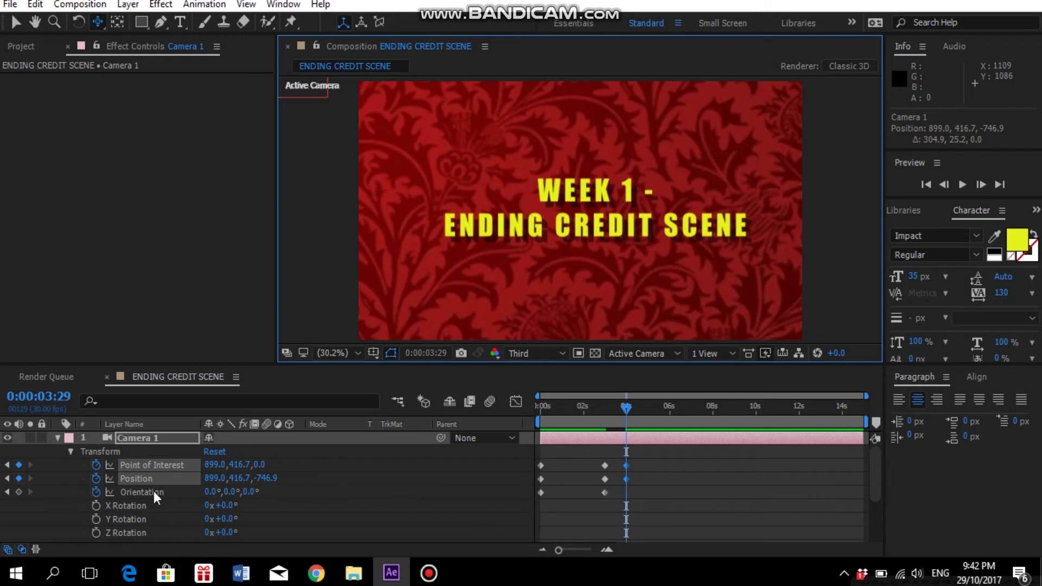
click(18, 492)
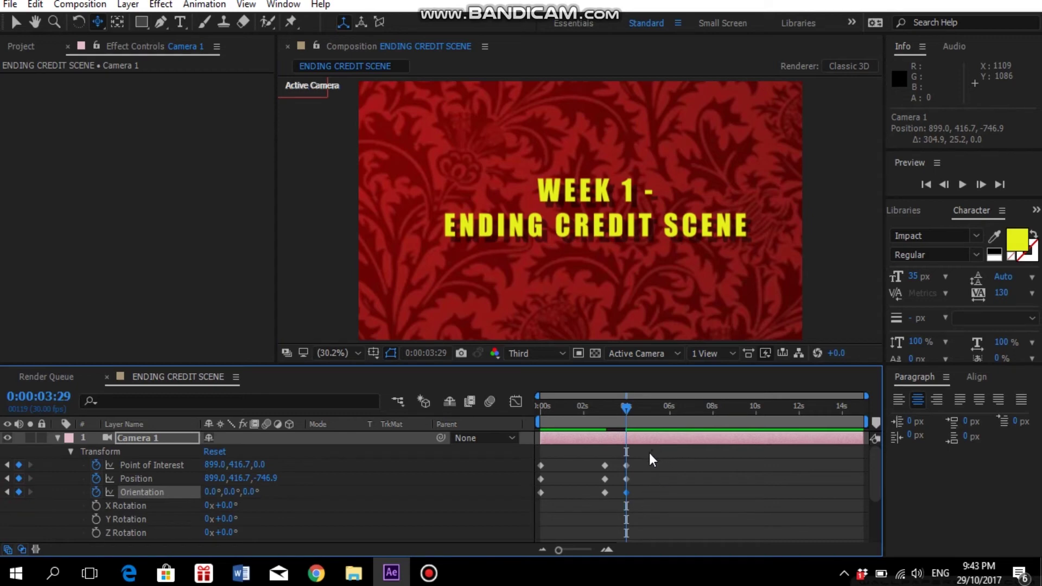
- Copy Camera 1's Point of Interest, Position and Orientation keyframes from 0:00:03:29 to 0:00:07:00
drag(644, 449, 619, 508)
key(ctrl+c)
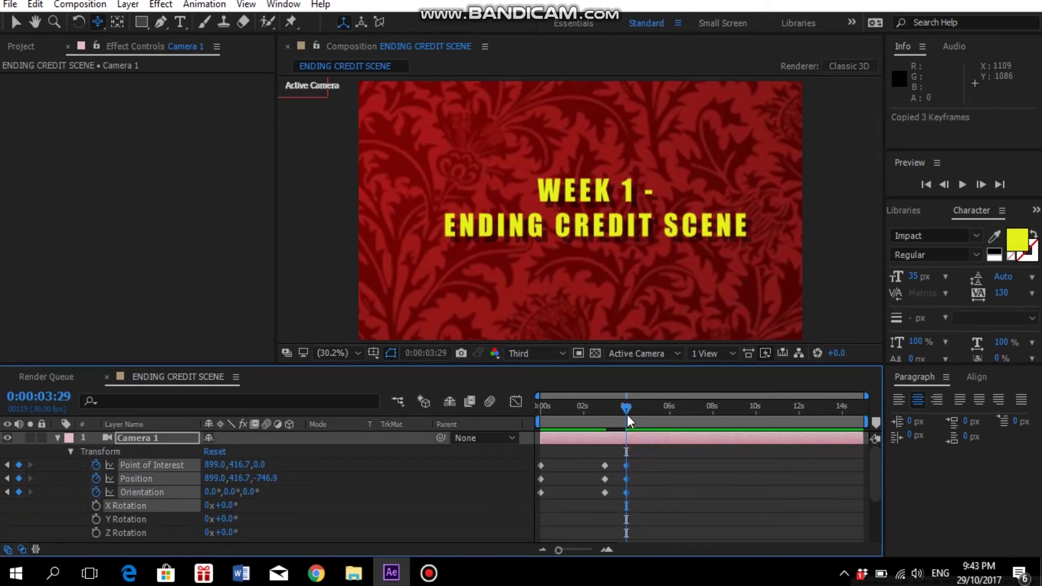
drag(631, 411, 689, 410)
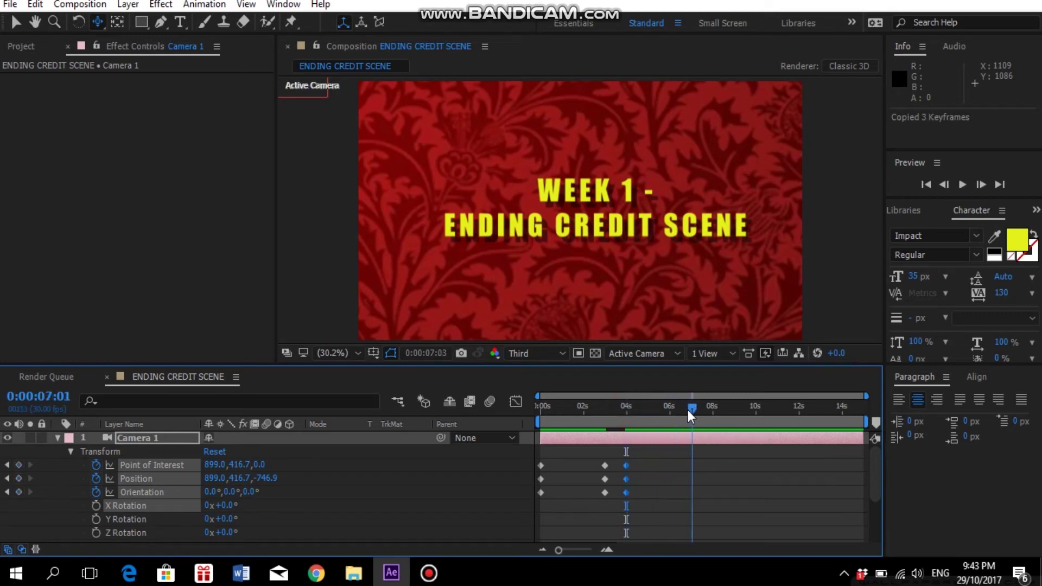
key(Page_Up)
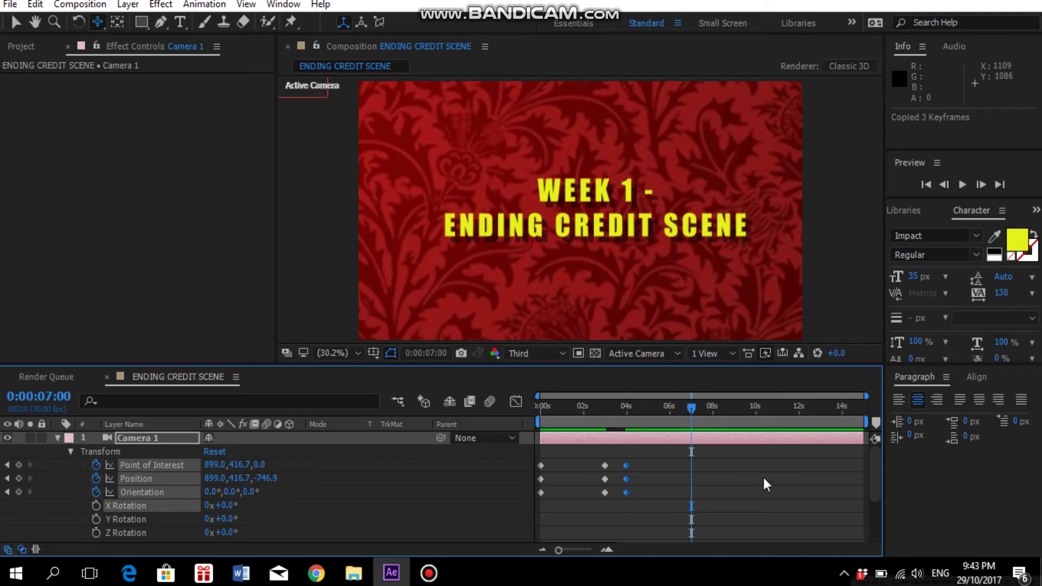
key(ctrl+v)
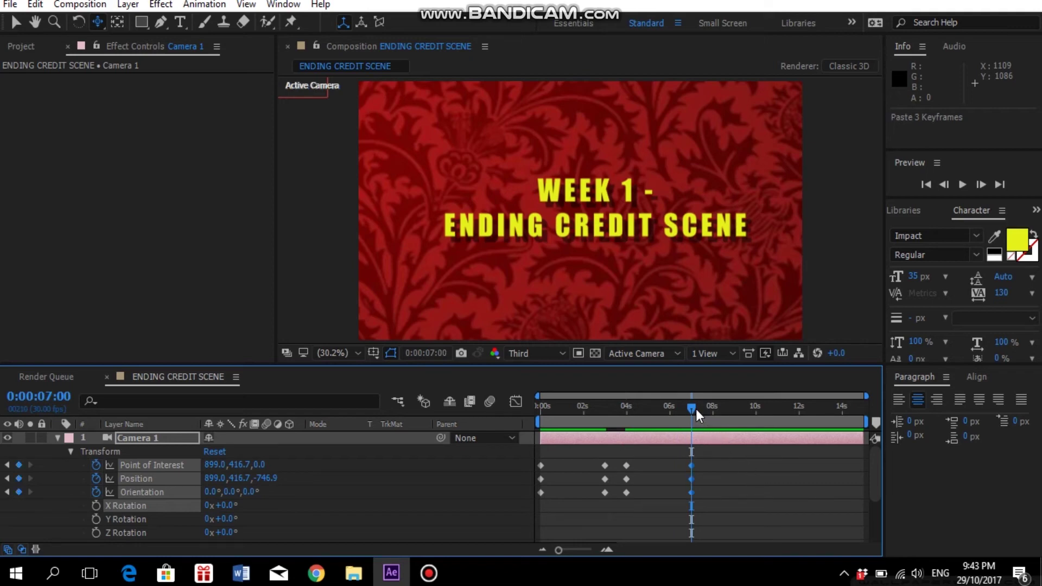
- At 0:00:08:00, centre MOTION GRAPHIC ASSIGNMENT upright with Camera 1 tracked to about 1474, 837 and its Z orientation set to 180°
drag(693, 408, 712, 409)
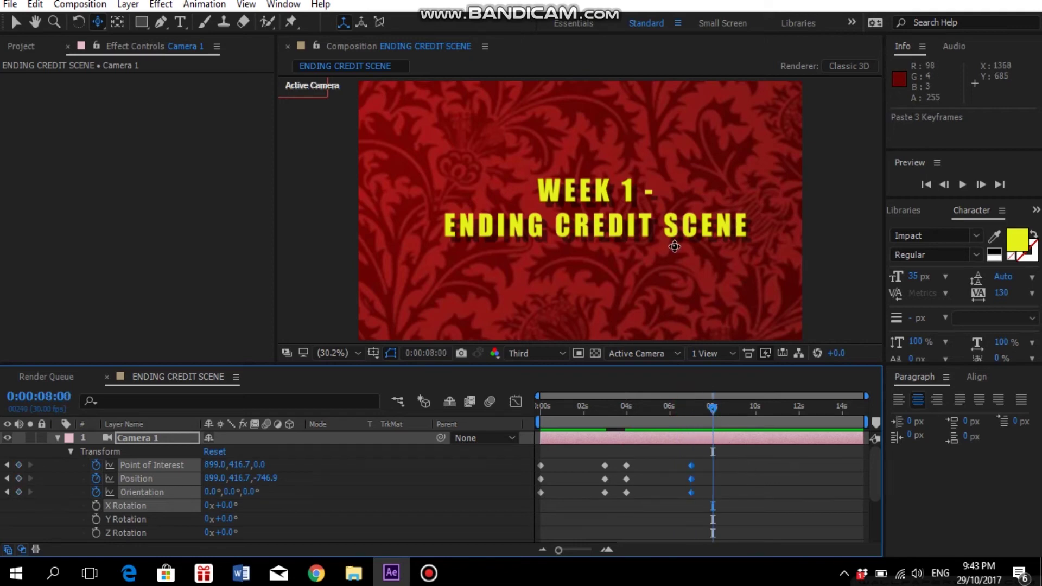
drag(681, 241, 655, 187)
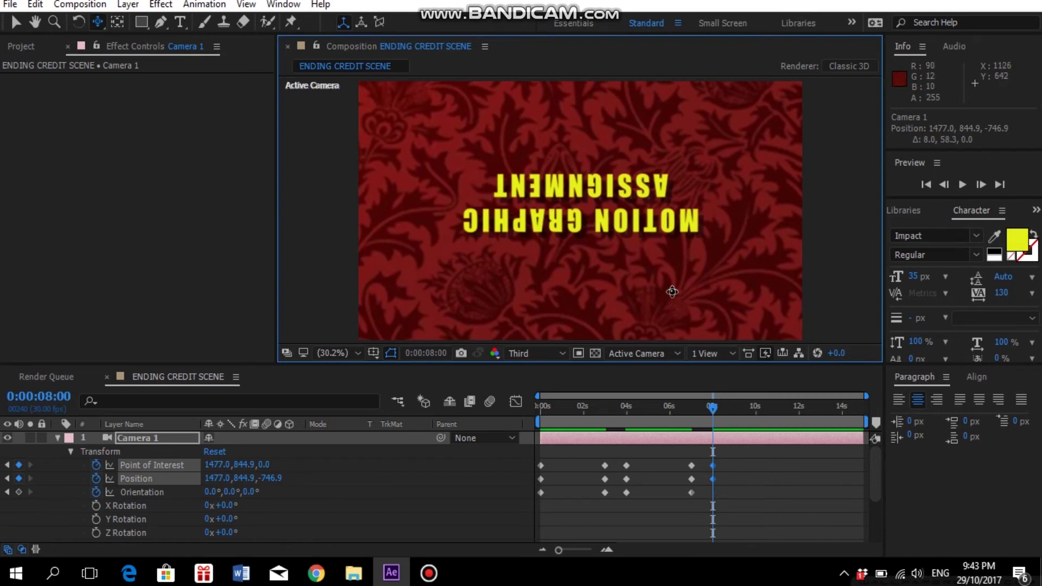
click(143, 495)
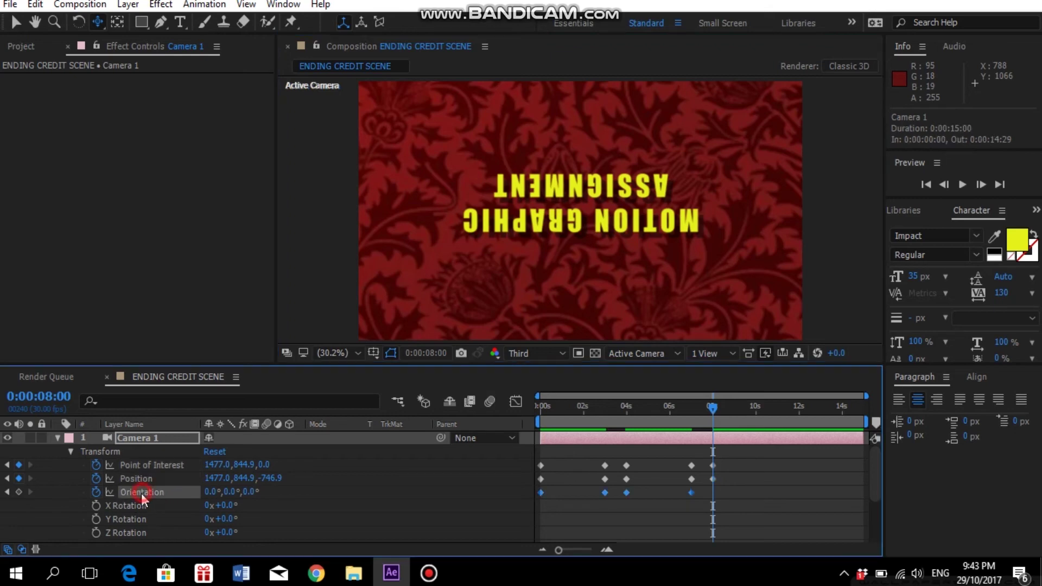
click(251, 492)
text(180)
key(Return)
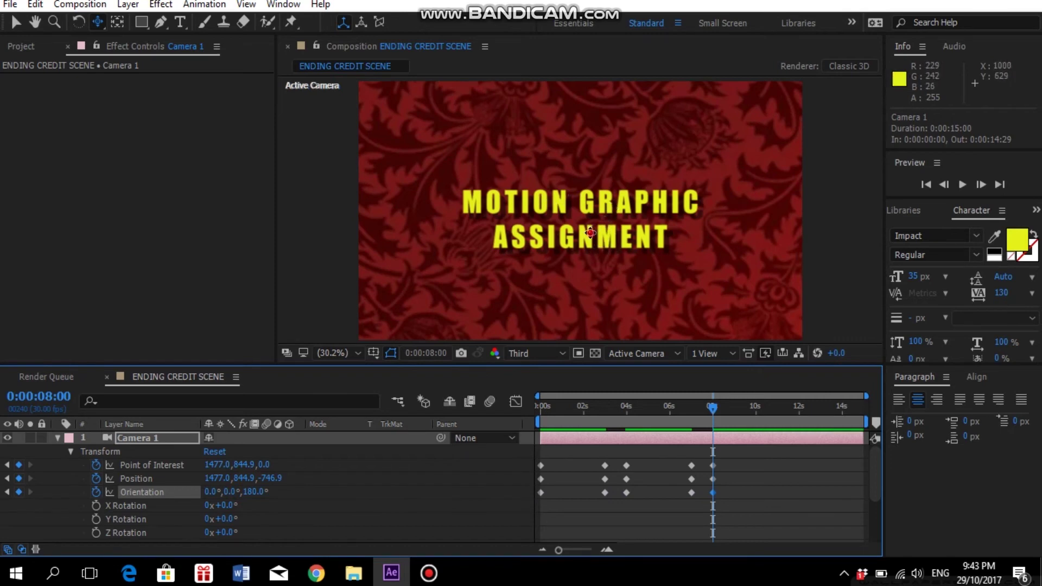
drag(592, 231, 588, 227)
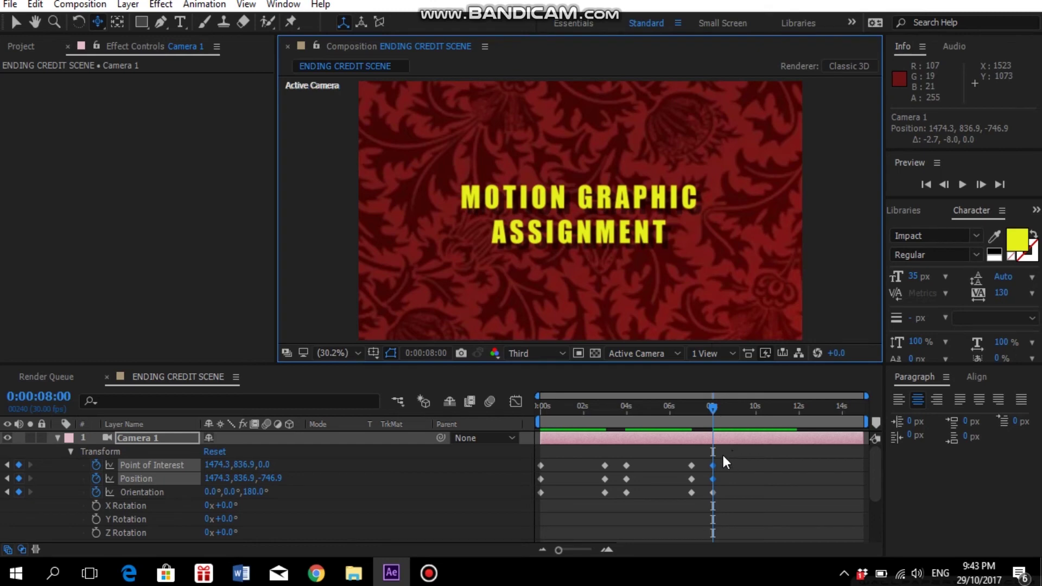
- Copy Camera 1's three keyframes from 0:00:08:00 to 0:00:11:00
drag(723, 454, 706, 519)
key(ctrl+c)
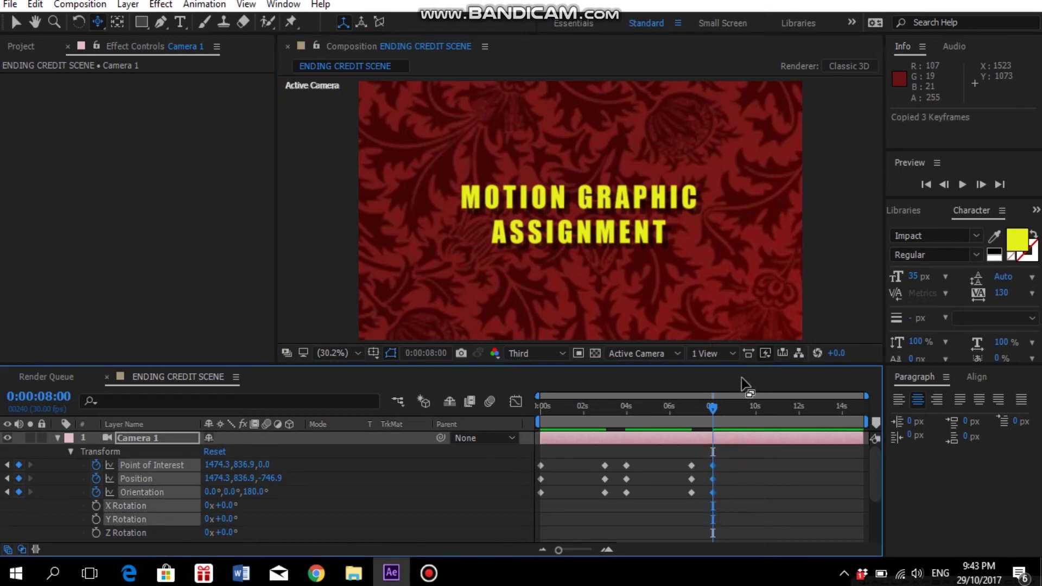
drag(717, 408, 780, 399)
key(ctrl+v)
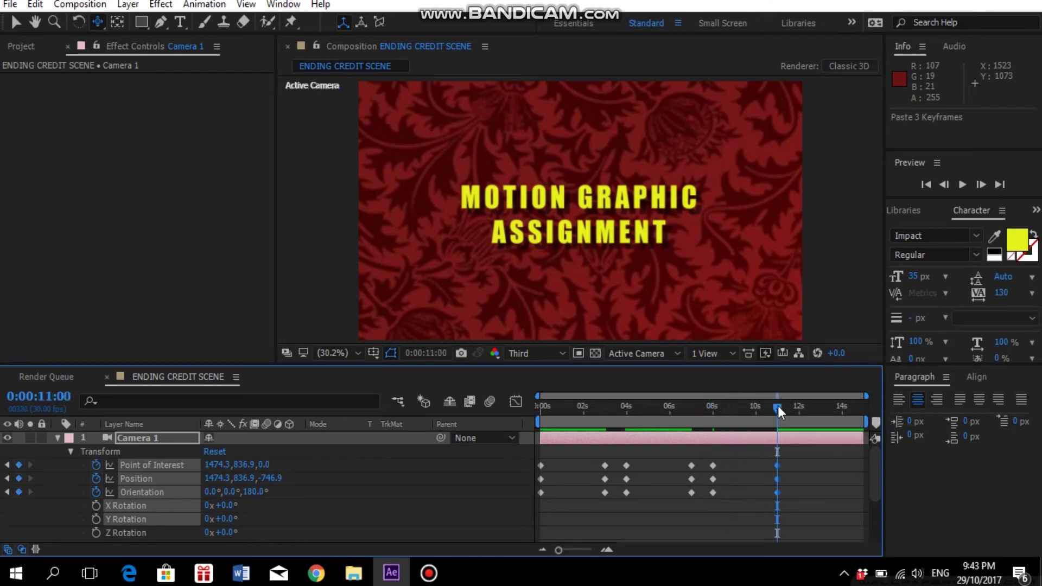
- At 0:00:12:00, centre TUNKU ABDUL RAHMAN UNIVERSITY COLLEGE upright with Camera 1 tracked to about 418, 808 and its Z orientation set to 0°
drag(777, 405, 799, 406)
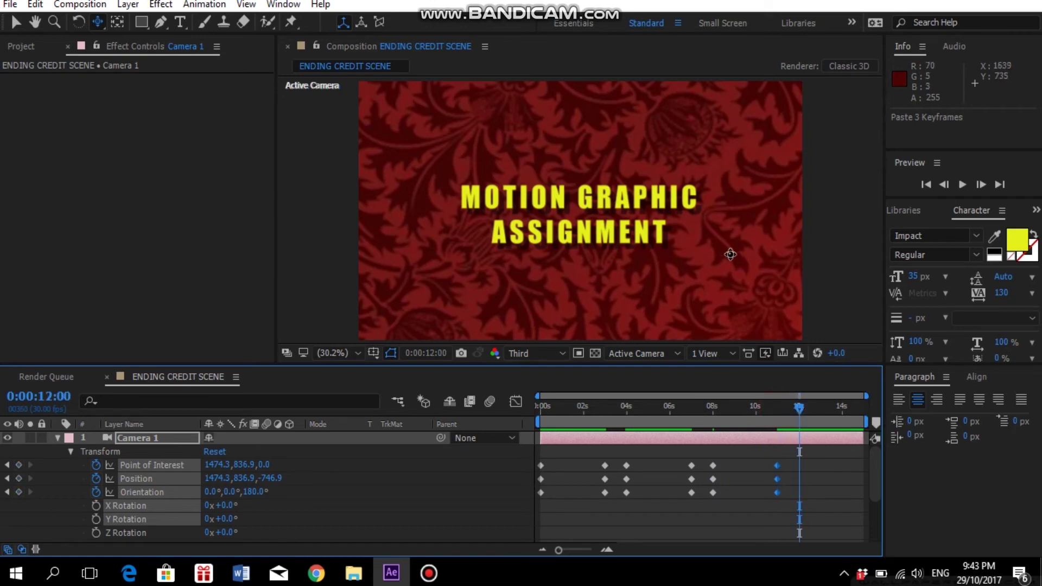
drag(714, 225, 592, 236)
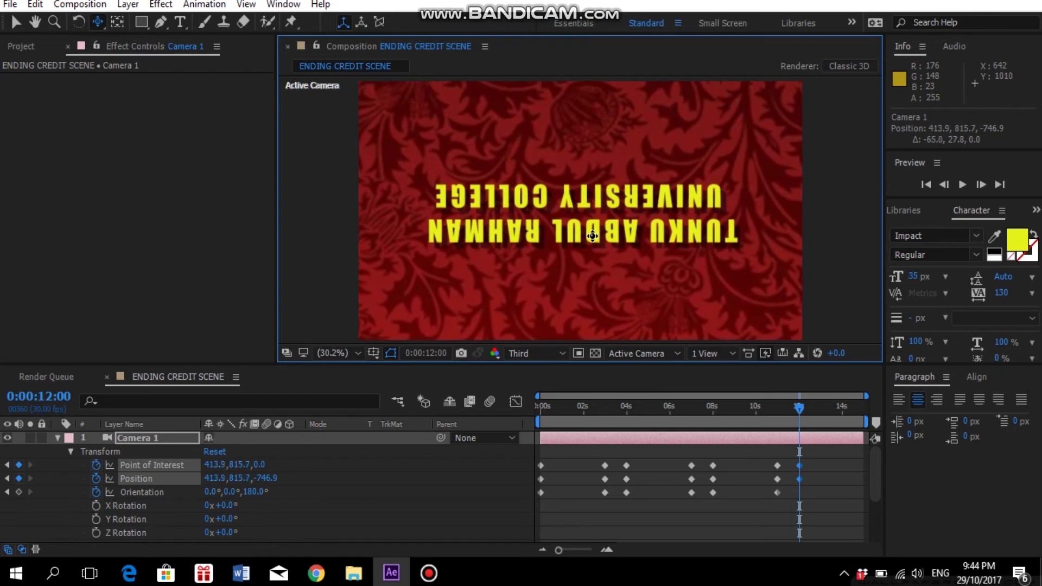
click(140, 492)
click(256, 492)
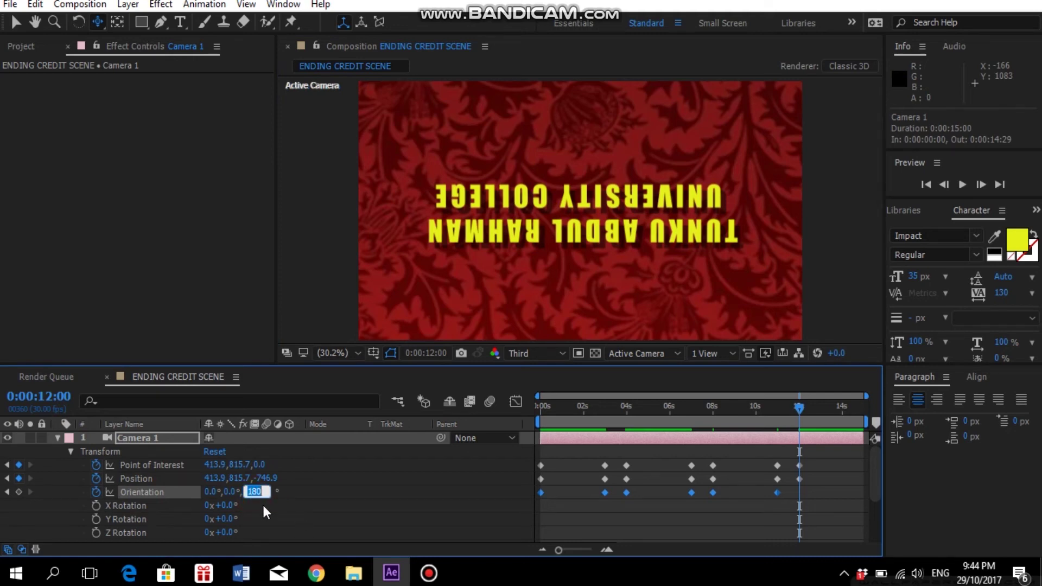
key(Return)
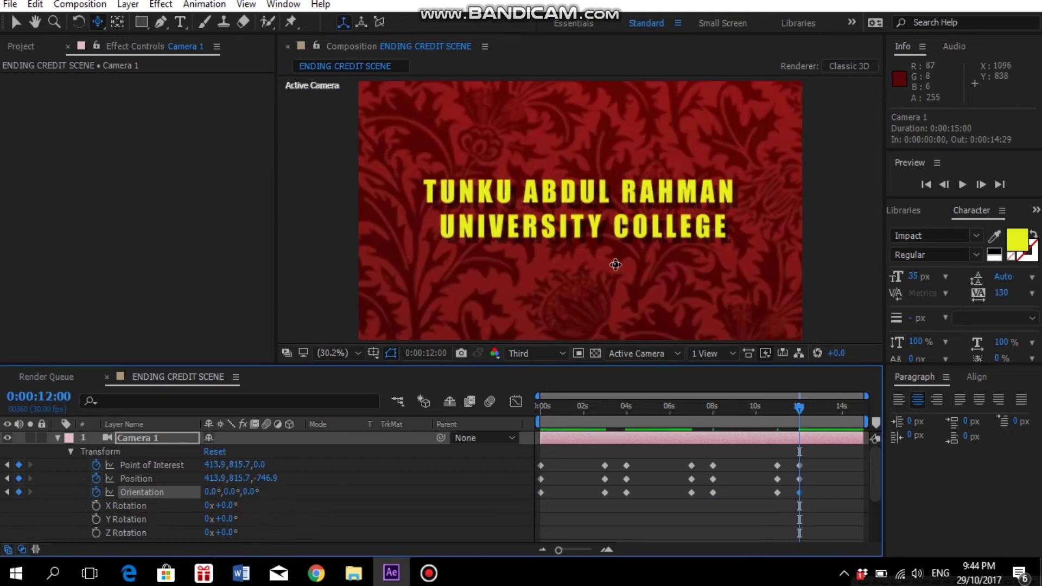
drag(616, 233, 613, 237)
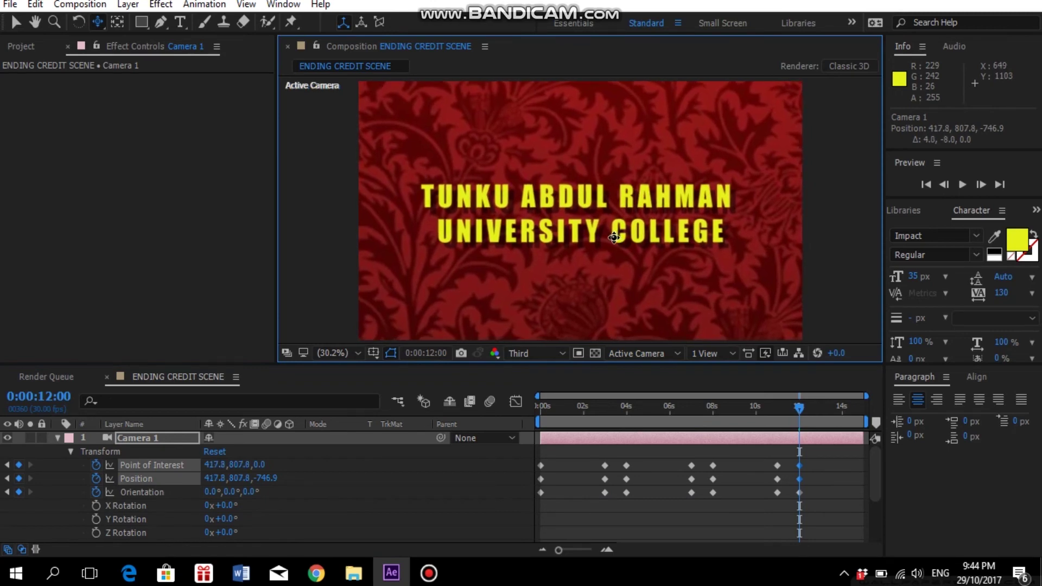
- Copy Camera 1's three keyframes from 0:00:12:00 to the last frame at 0:00:14:29
click(814, 457)
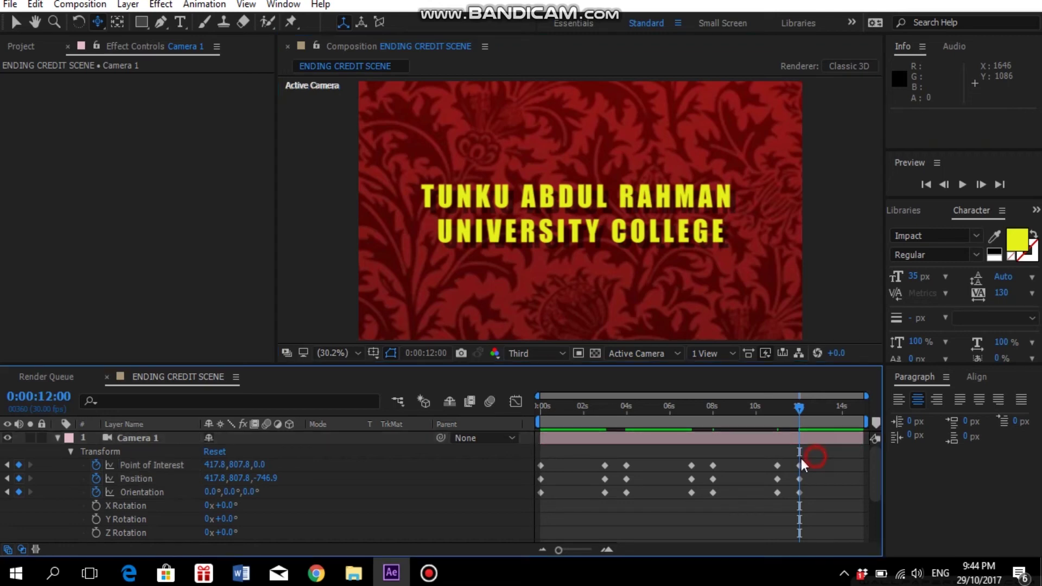
drag(801, 458, 798, 510)
key(ctrl+c)
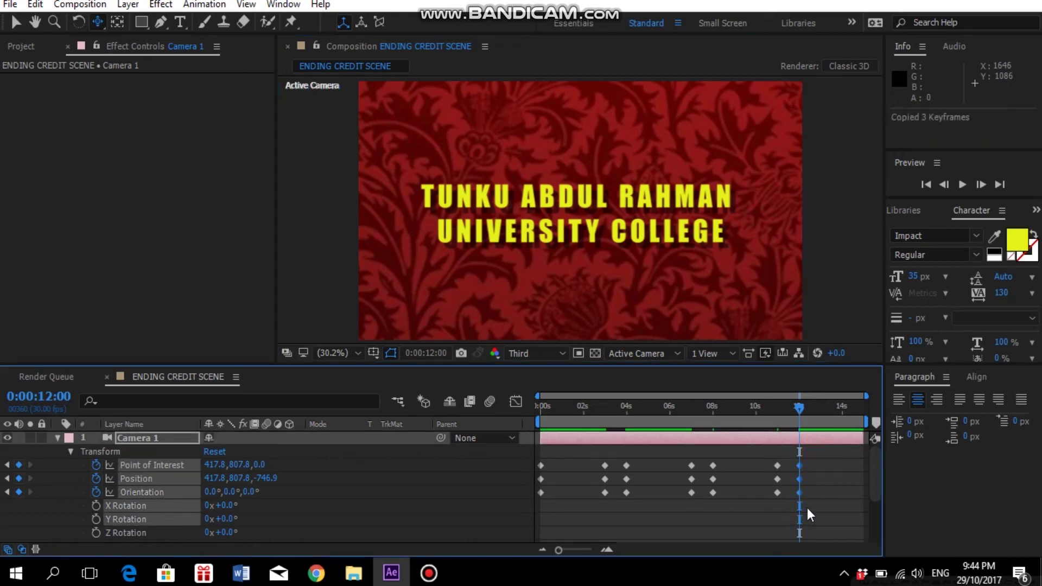
drag(809, 405, 866, 402)
key(ctrl+v)
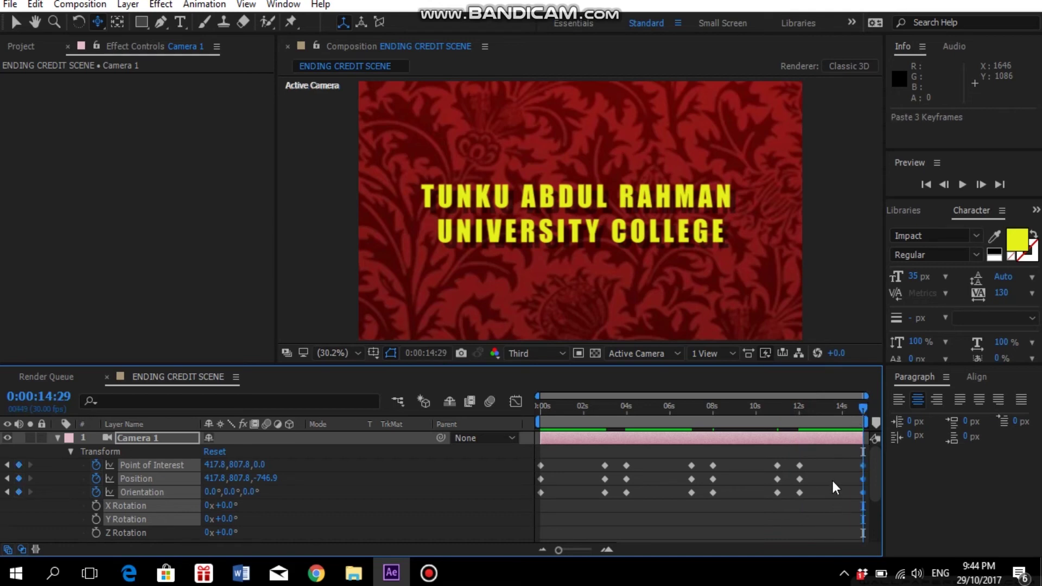
- Apply Easy Ease to all of Camera 1's Point of Interest, Position and Orientation keyframes
click(56, 437)
click(56, 438)
drag(541, 451, 861, 507)
drag(538, 454, 865, 503)
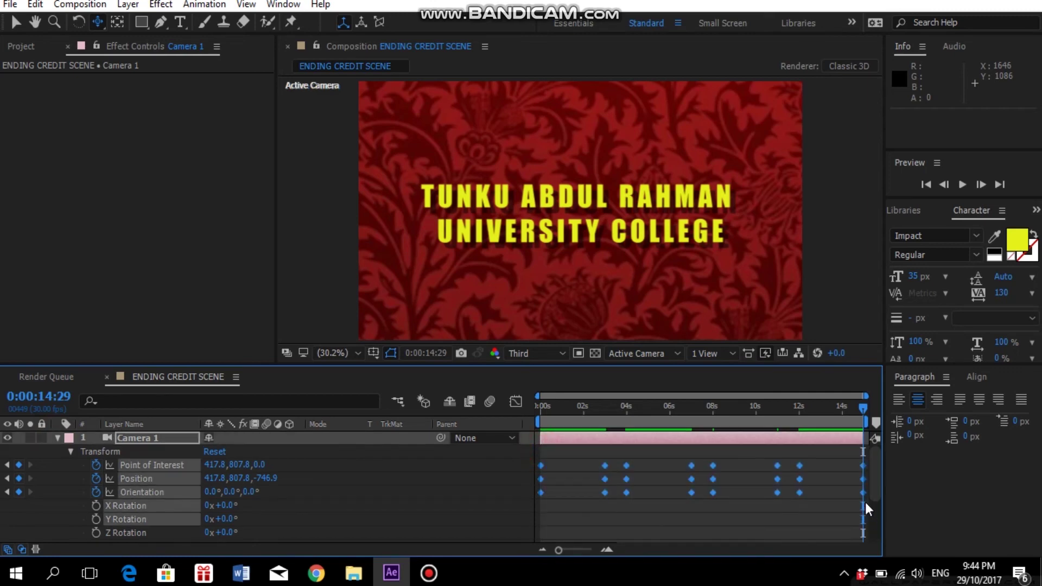
right_click(798, 491)
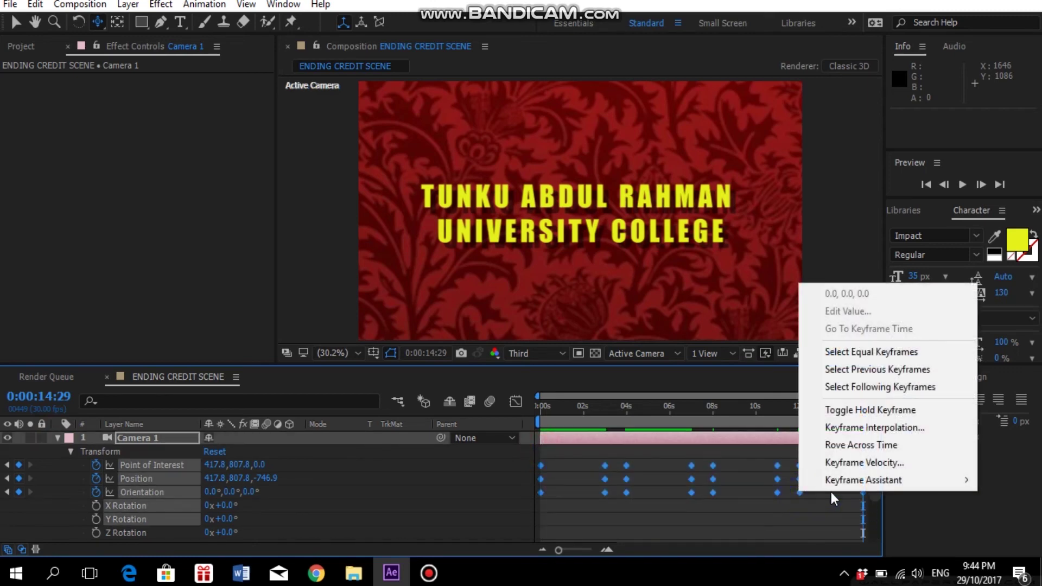
mouse_move(842, 480)
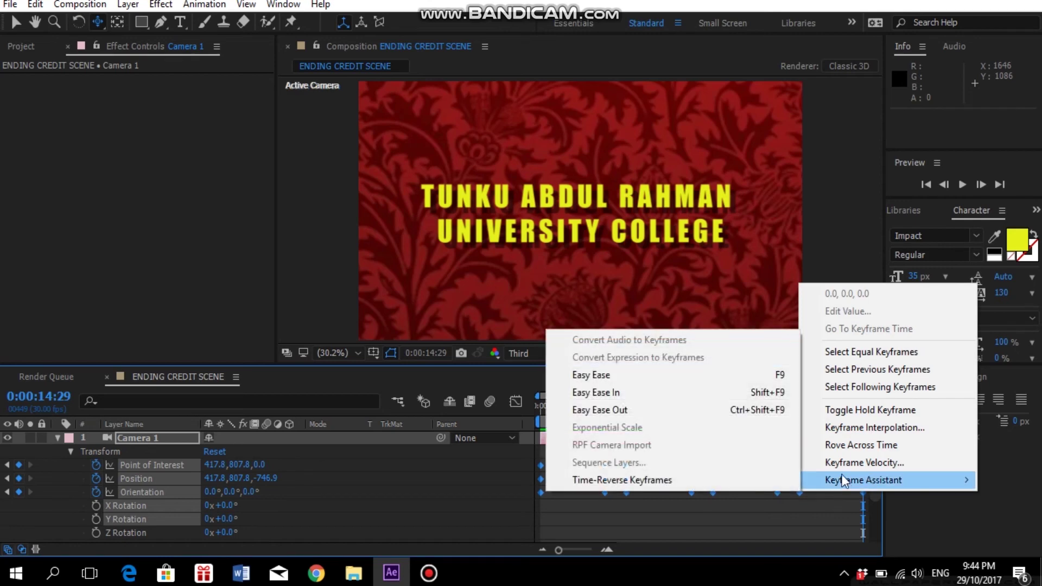
click(688, 374)
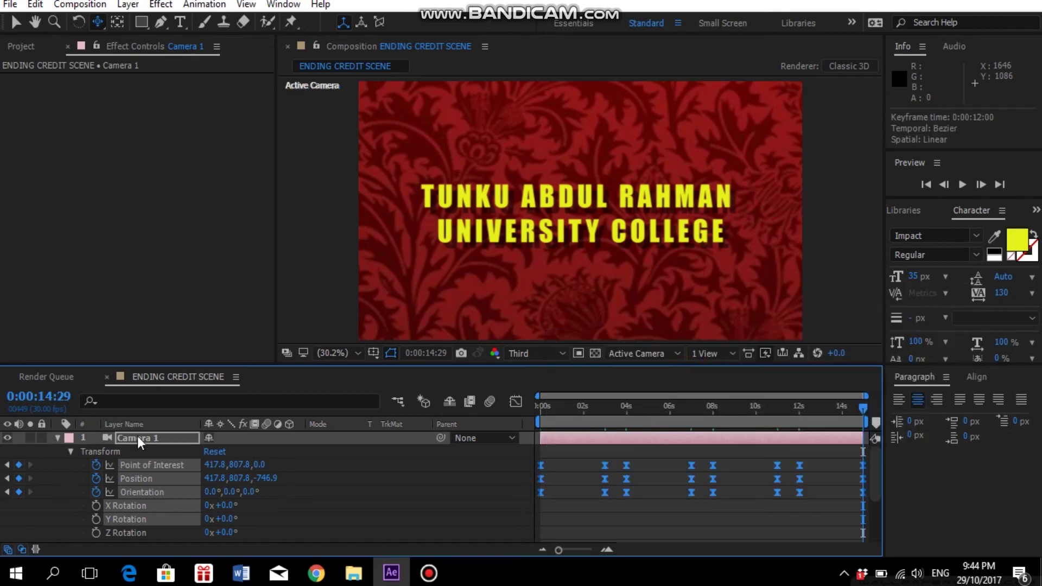
- Collapse Camera 1's properties and play a preview of the whole camera animation
click(58, 438)
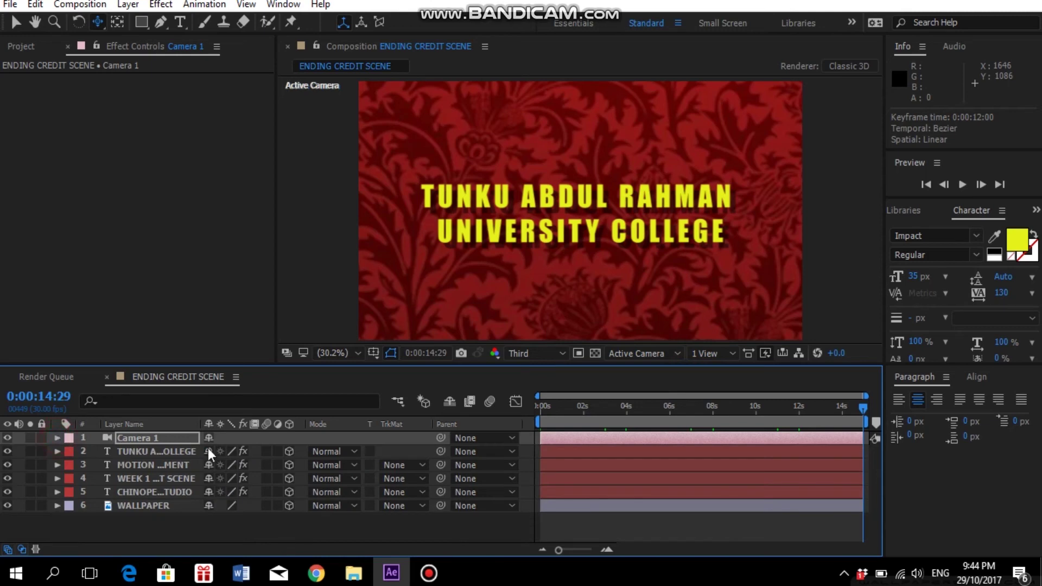
click(353, 532)
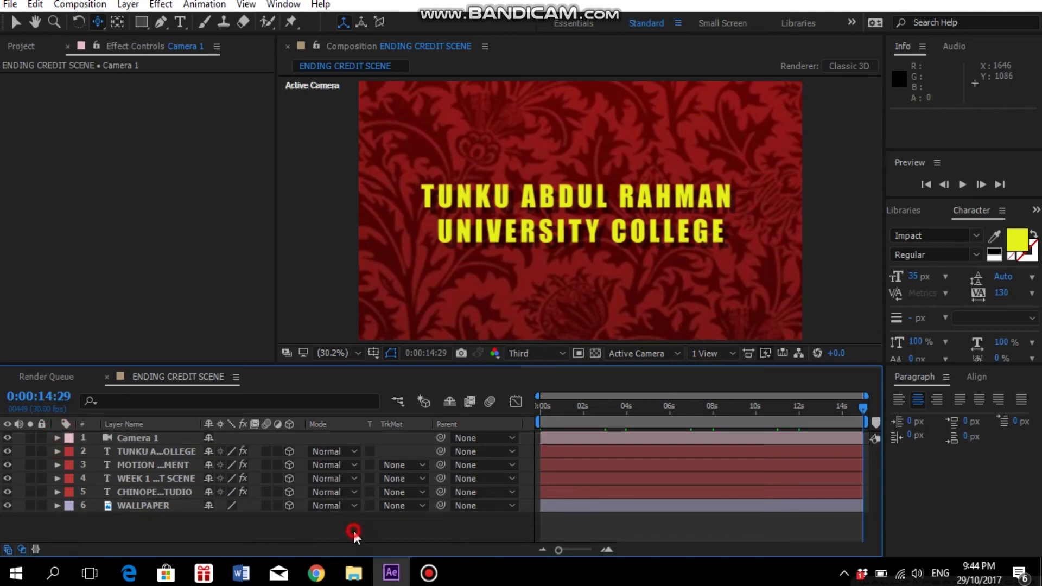
click(965, 182)
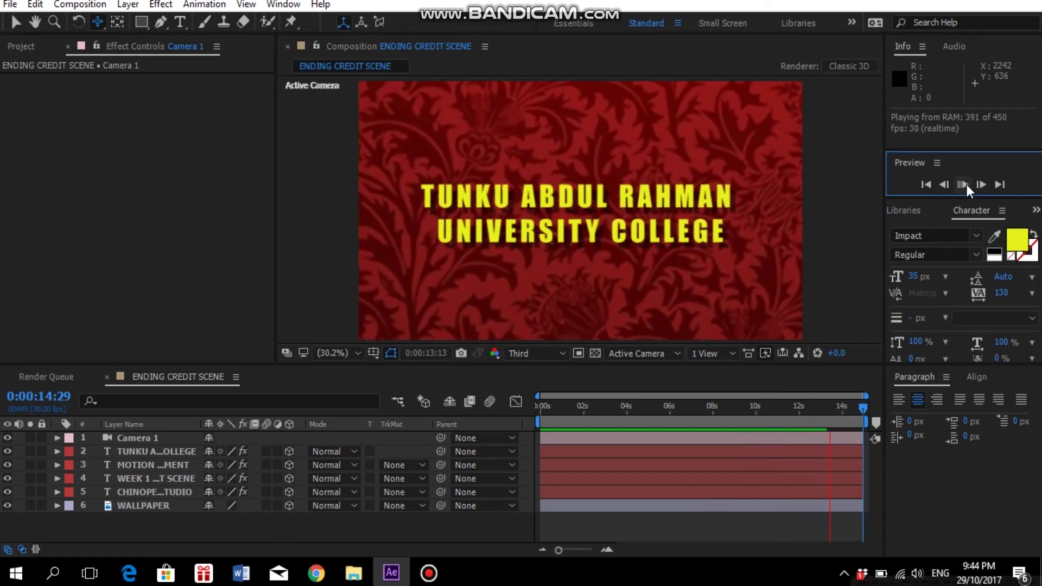
click(964, 184)
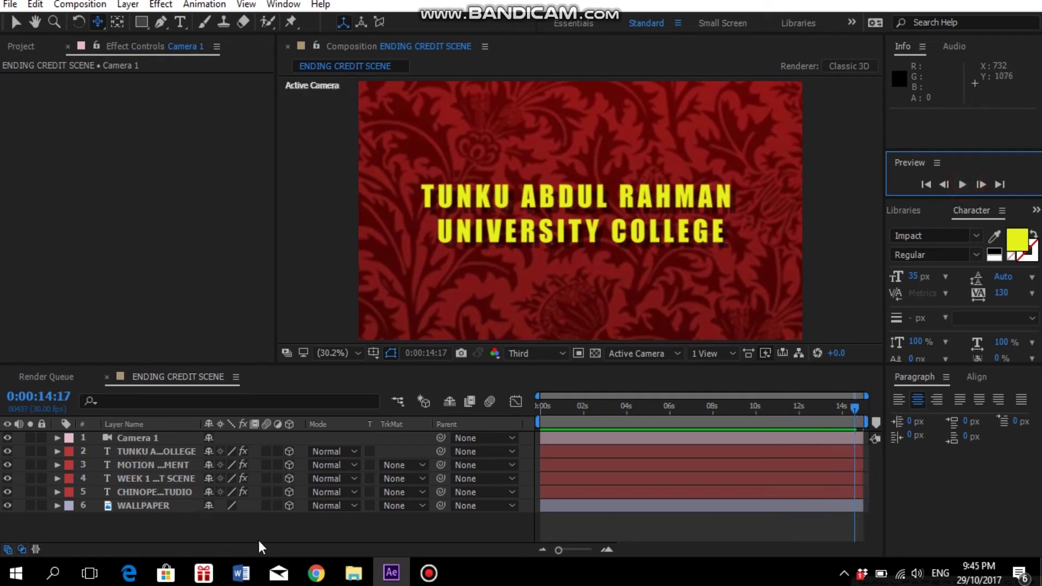
- Select all of Camera 1's keyframes and show the Point of Interest speed curve in the Graph Editor
click(124, 438)
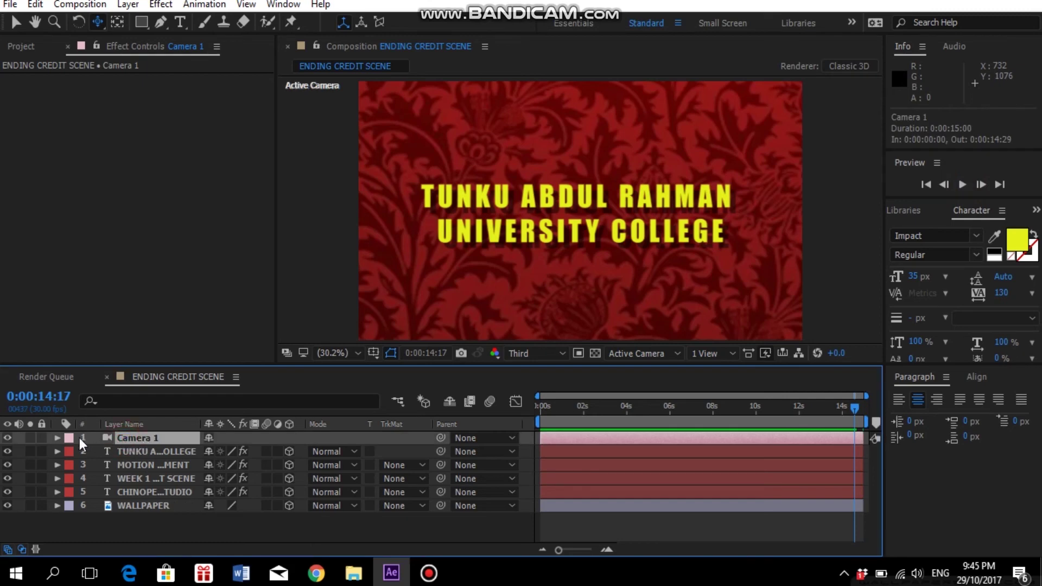
click(57, 437)
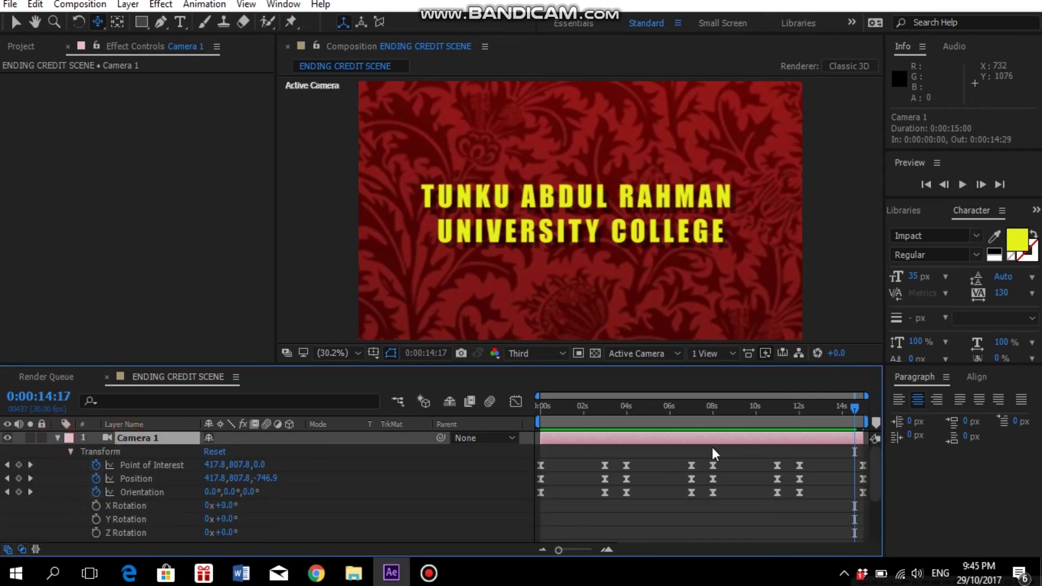
drag(541, 444, 829, 509)
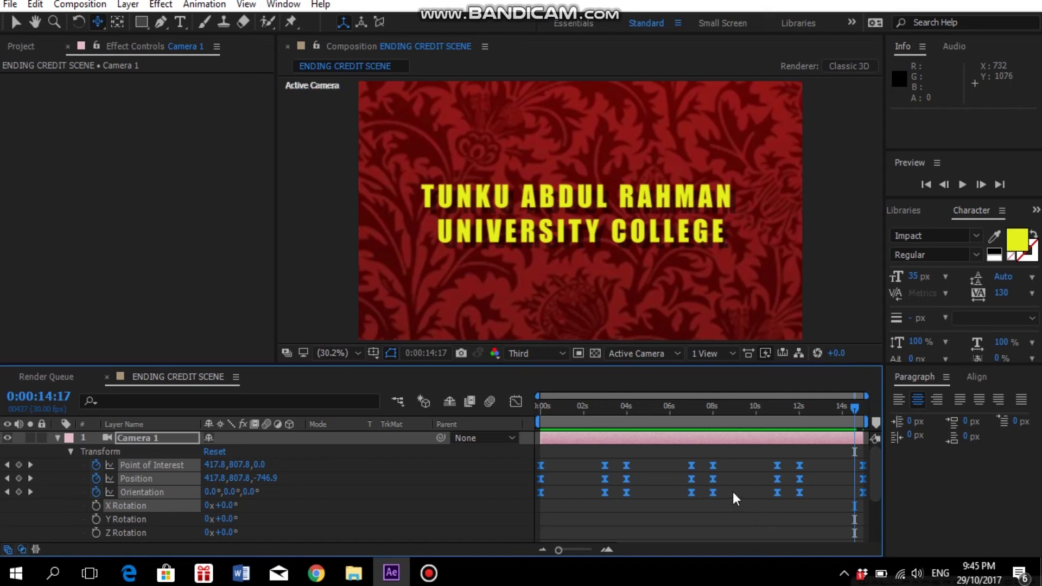
click(516, 402)
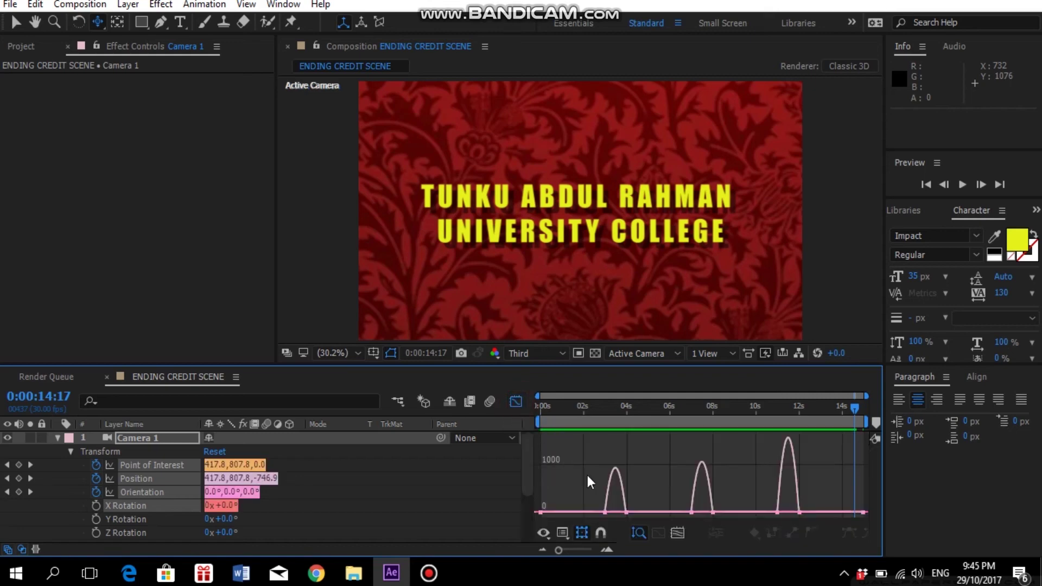
click(141, 465)
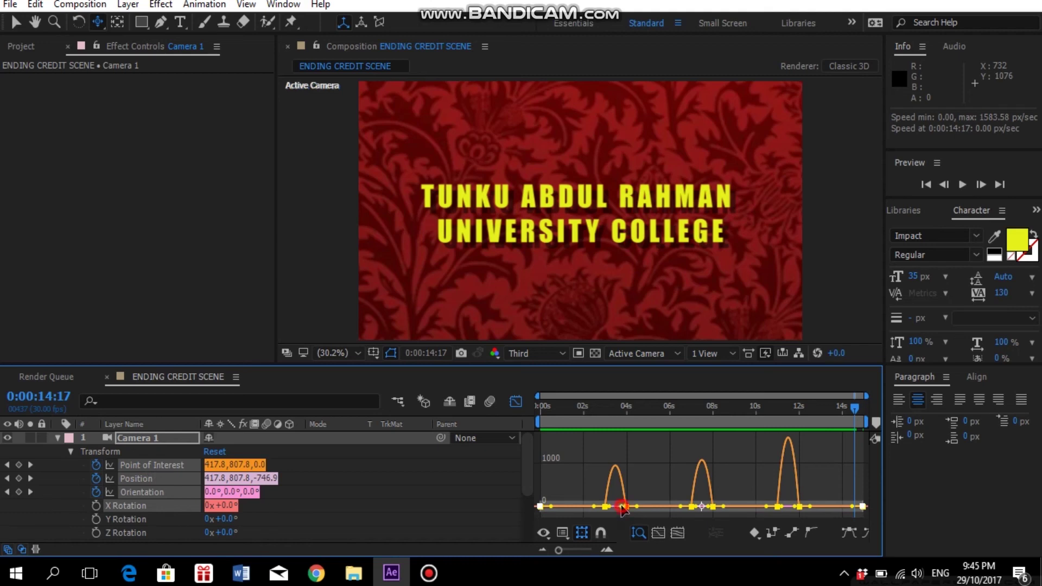
- Lengthen the incoming ease handles of Camera 1's Point of Interest and Position speed curves so each move peaks early and settles slowly
drag(615, 507, 600, 510)
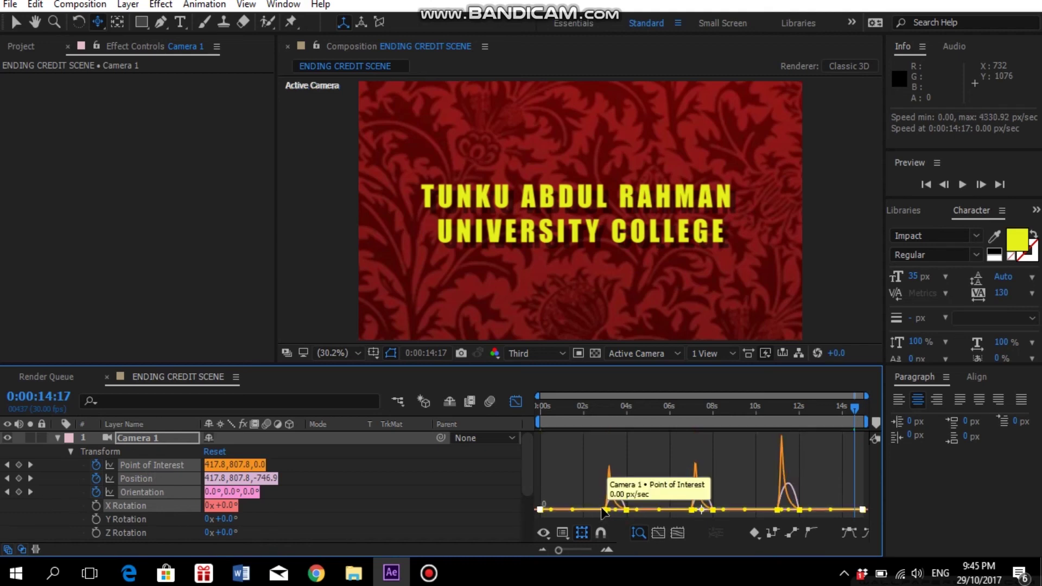
click(135, 480)
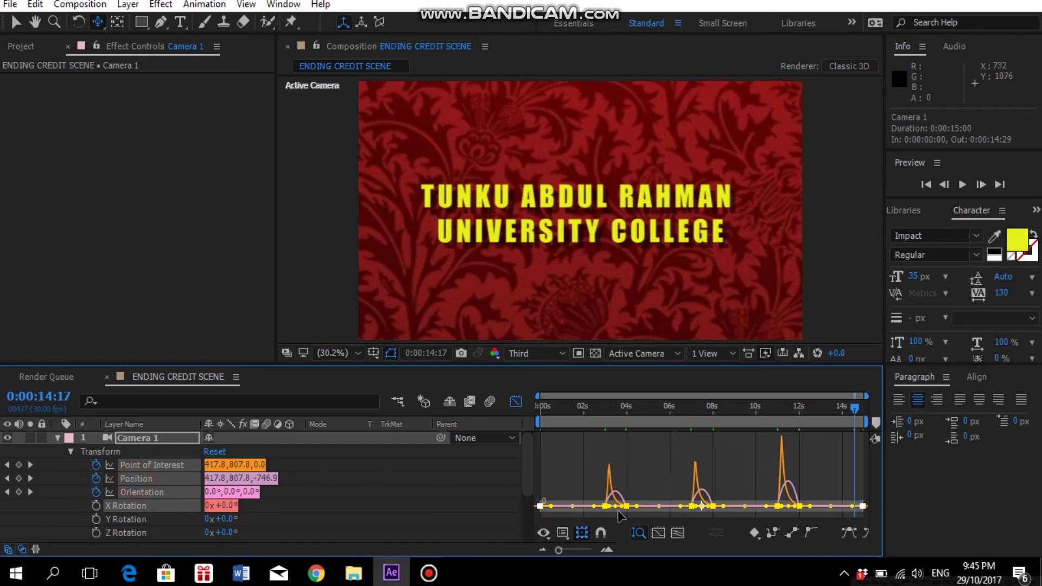
drag(617, 506, 596, 506)
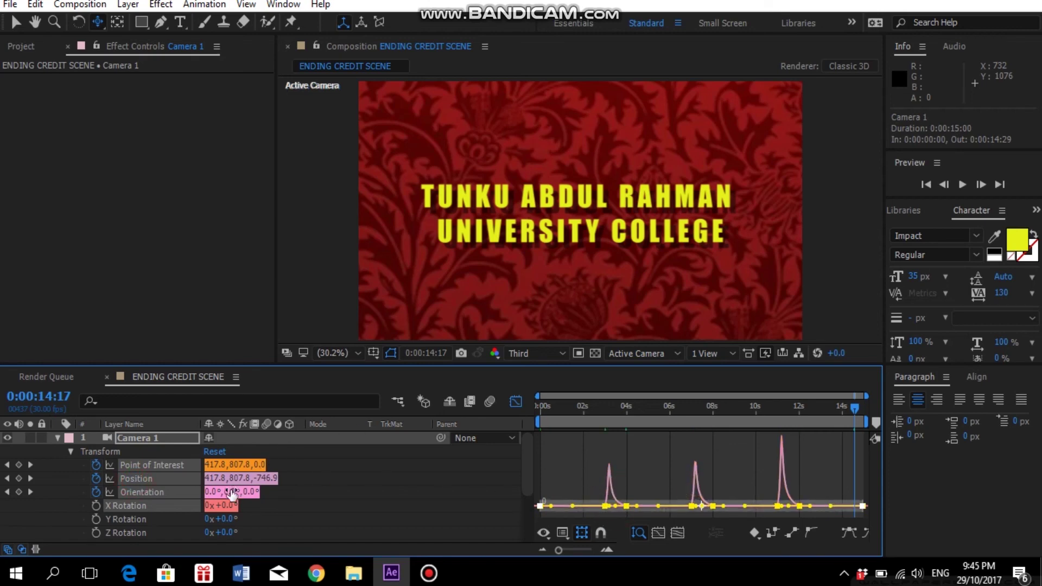
- Stretch the incoming ease handles of Camera 1's Orientation curve to 100% influence, close the Graph Editor and collapse the camera's properties
click(142, 494)
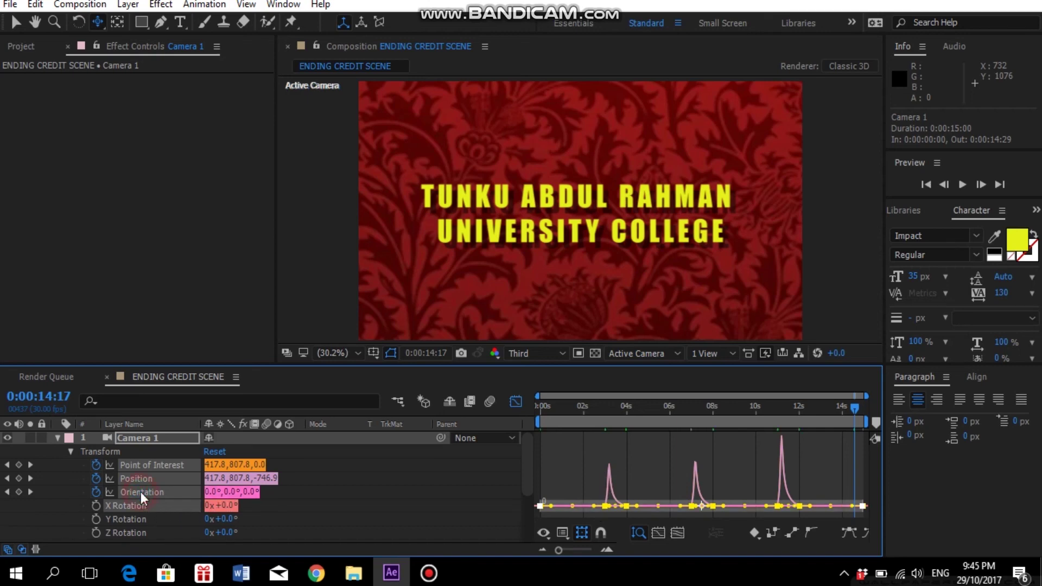
click(832, 507)
drag(832, 507, 797, 509)
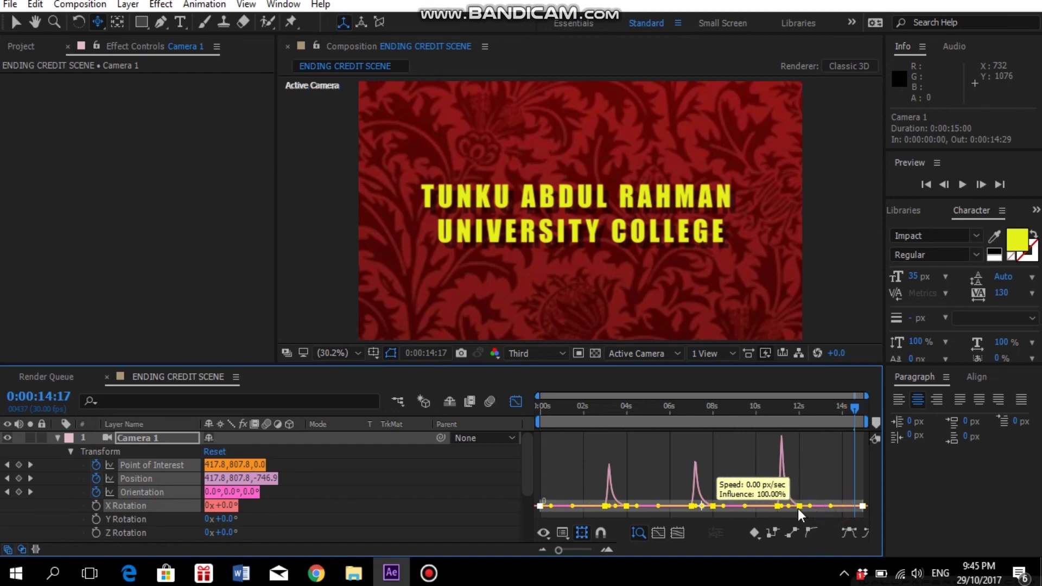
click(831, 479)
click(515, 402)
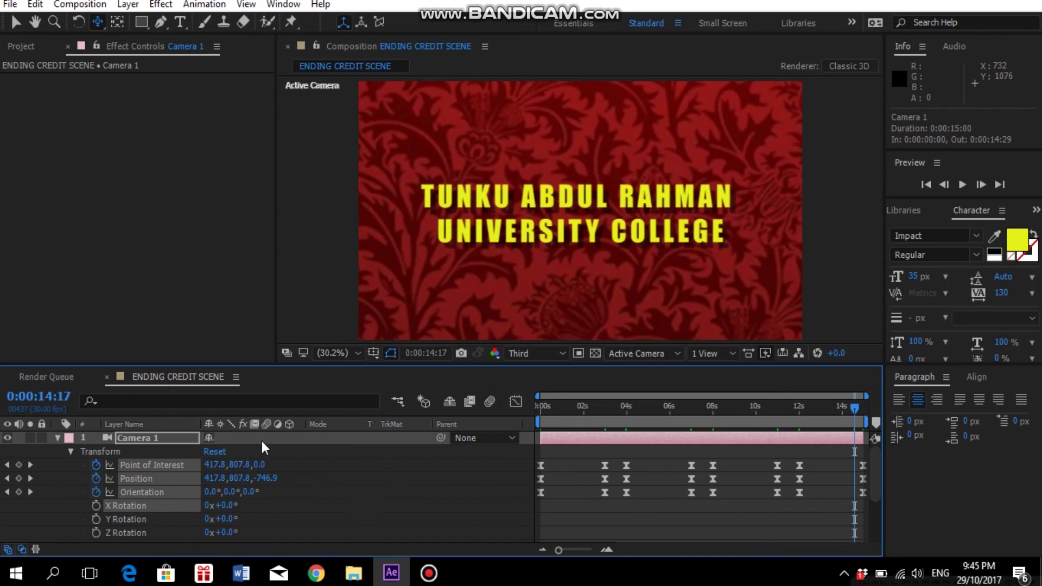
click(57, 437)
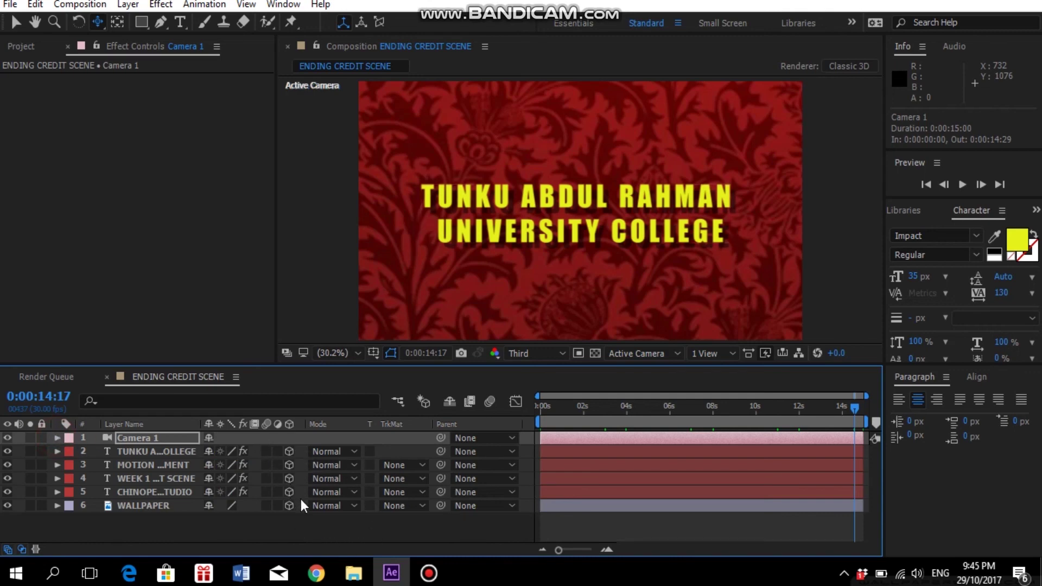
- Switch on motion blur for the wallpaper layer and all four text layers
click(265, 505)
click(266, 491)
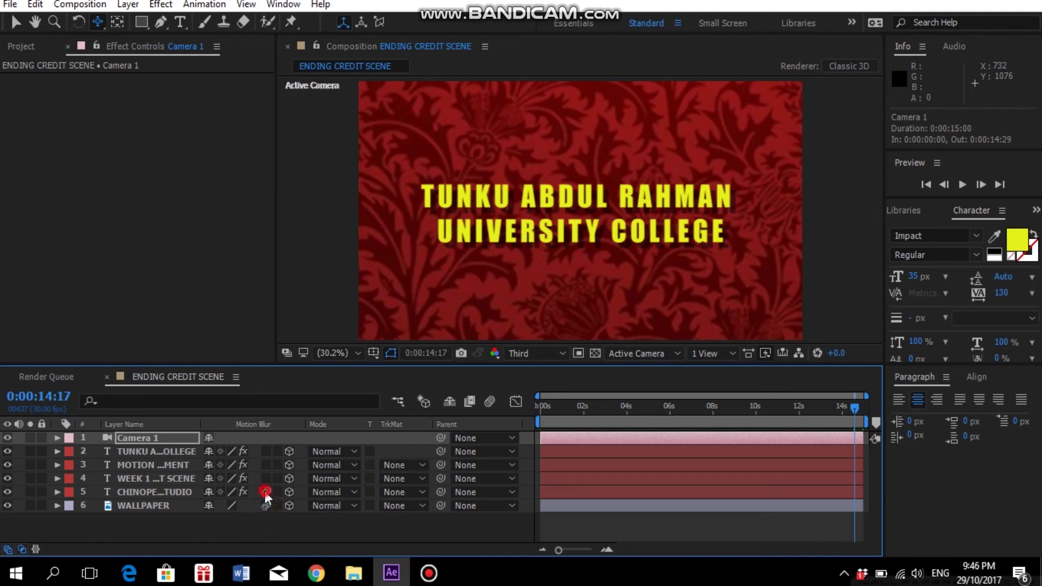
click(265, 452)
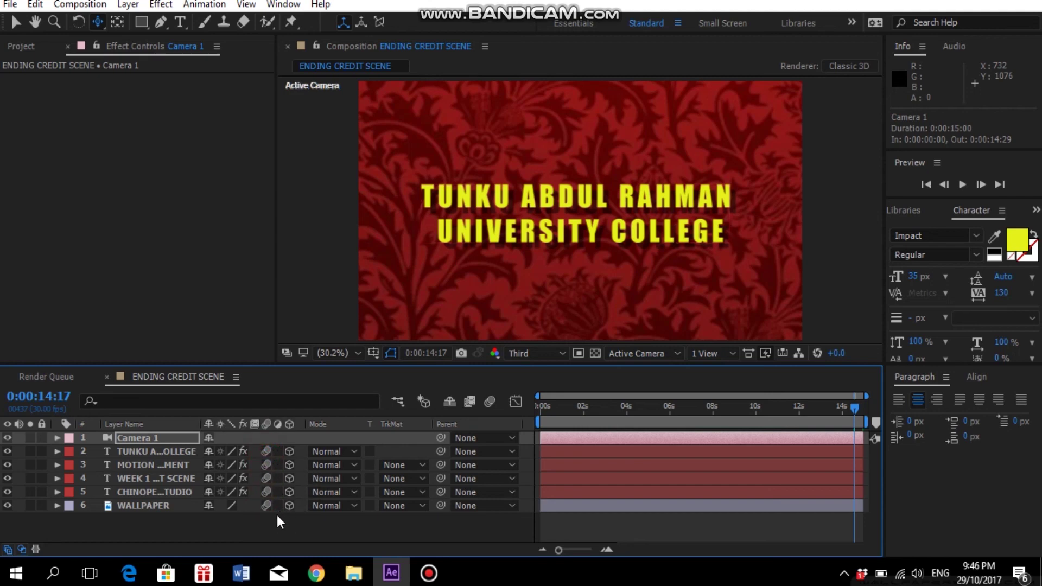
- Enable motion blur for the whole composition and play a preview of the full animation
click(489, 402)
click(964, 185)
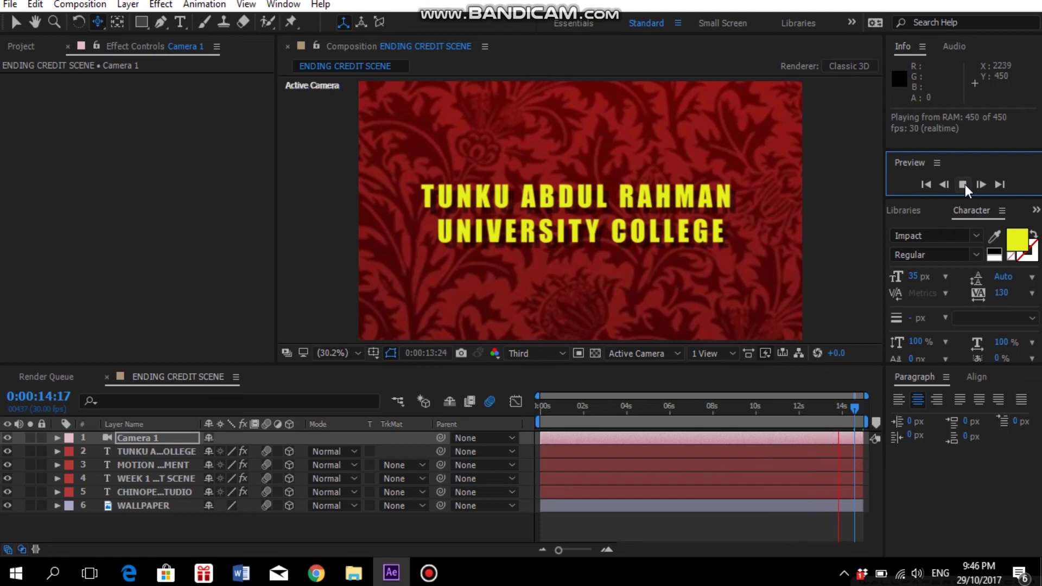
click(963, 185)
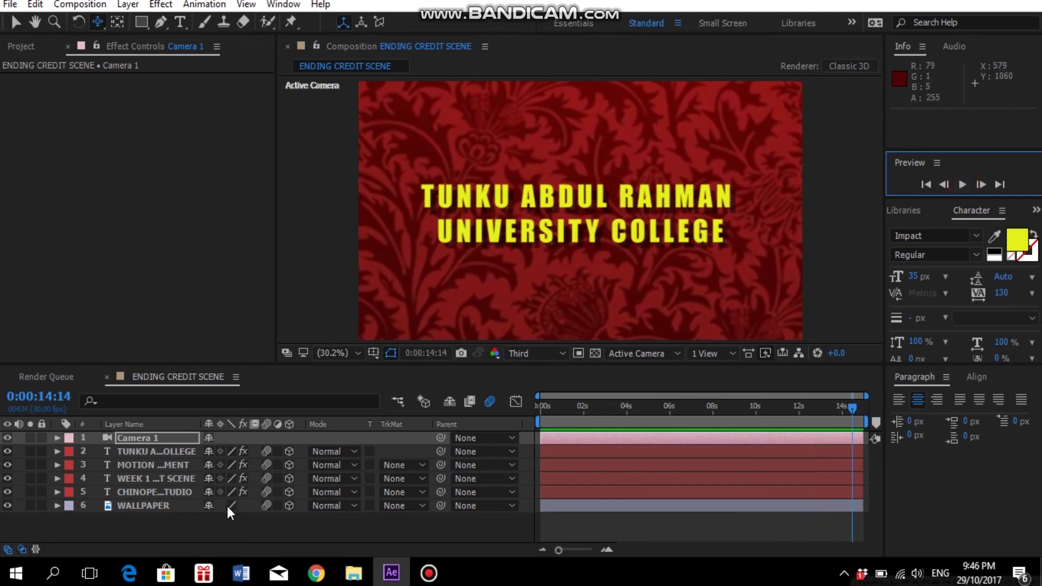